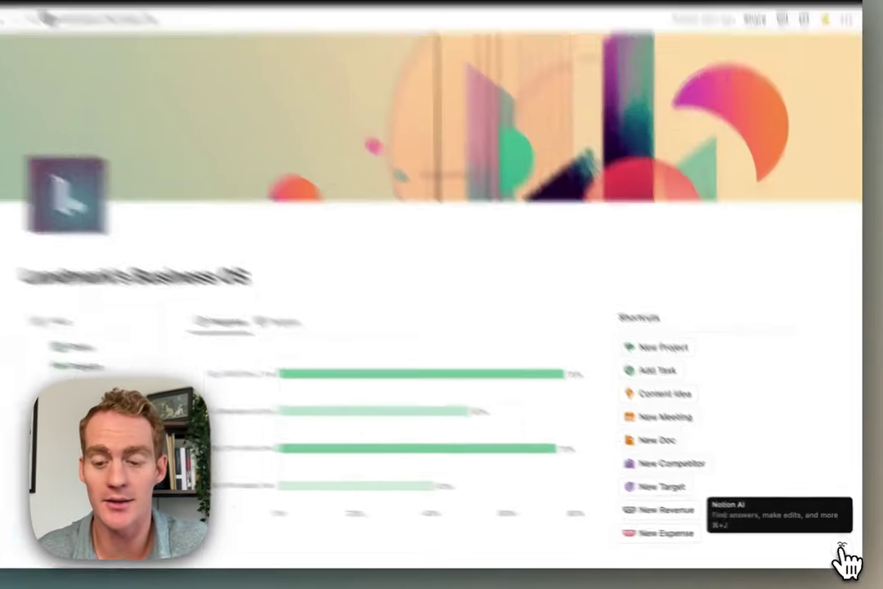
Step: Open the Notion AI chat on the Landmark's Business OS page
click(843, 548)
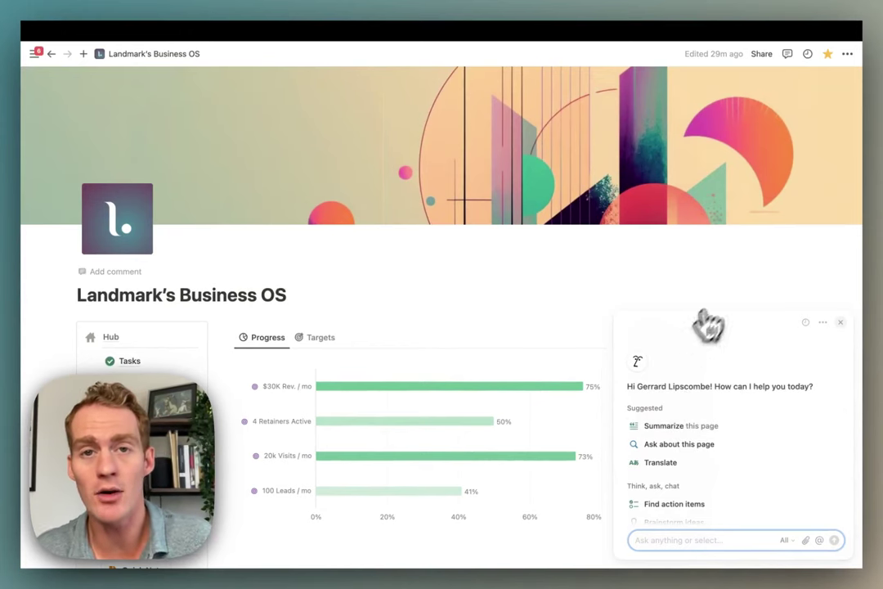
Step: Review the plan and the Notion AI add-on in the workspace's billing settings, closing the settings when done
mouse_move(36, 56)
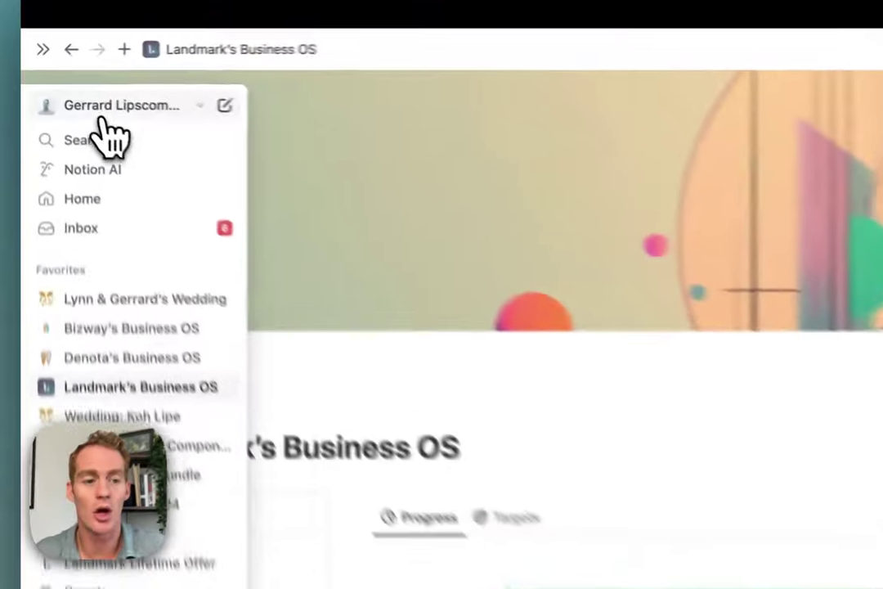
click(73, 90)
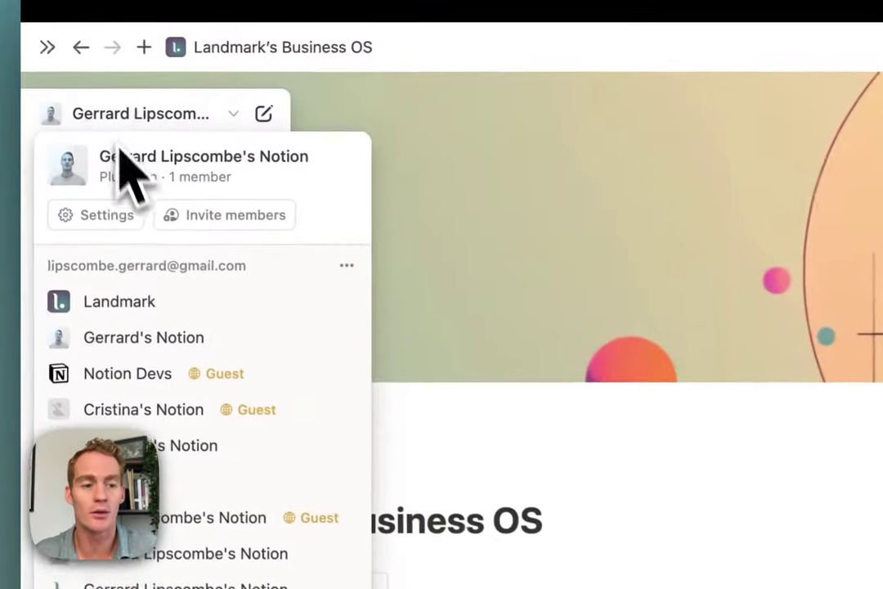
click(105, 232)
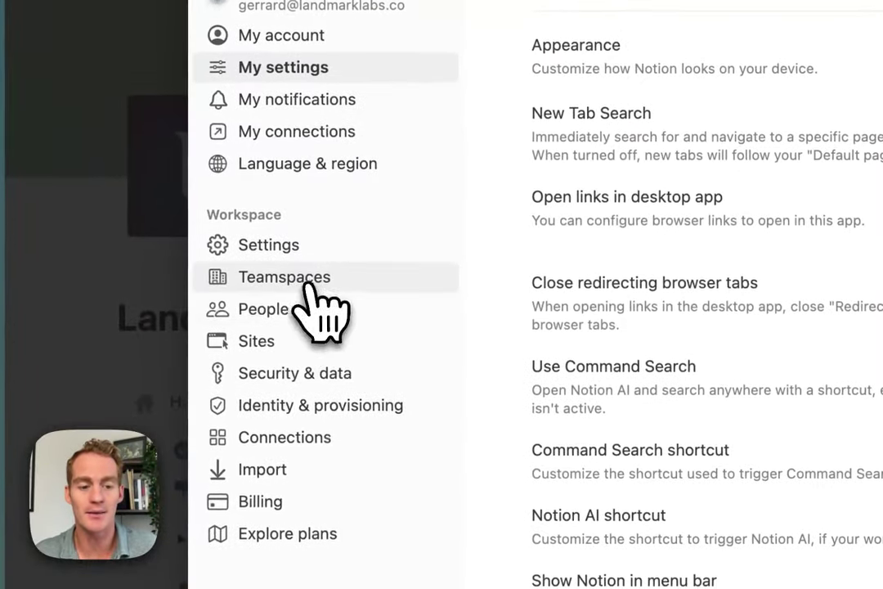
click(335, 503)
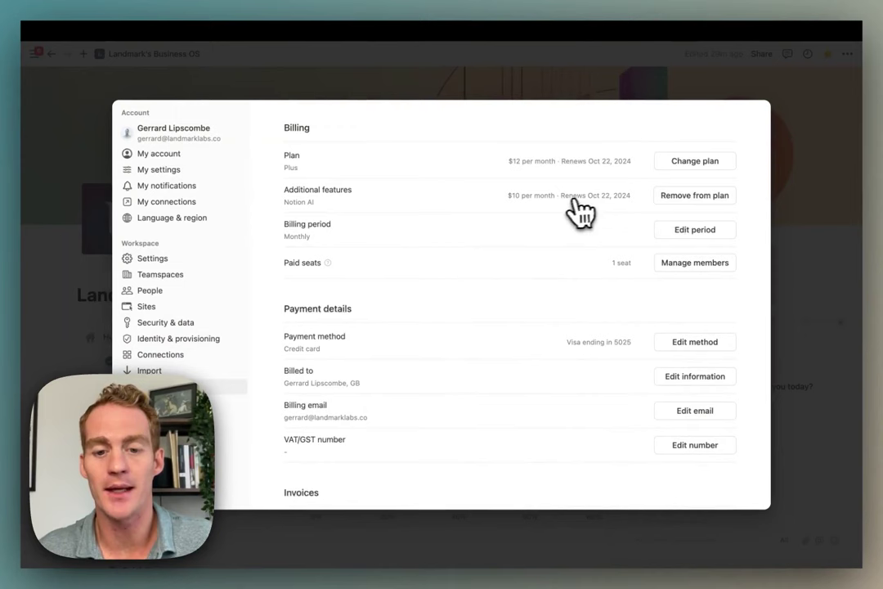
click(804, 218)
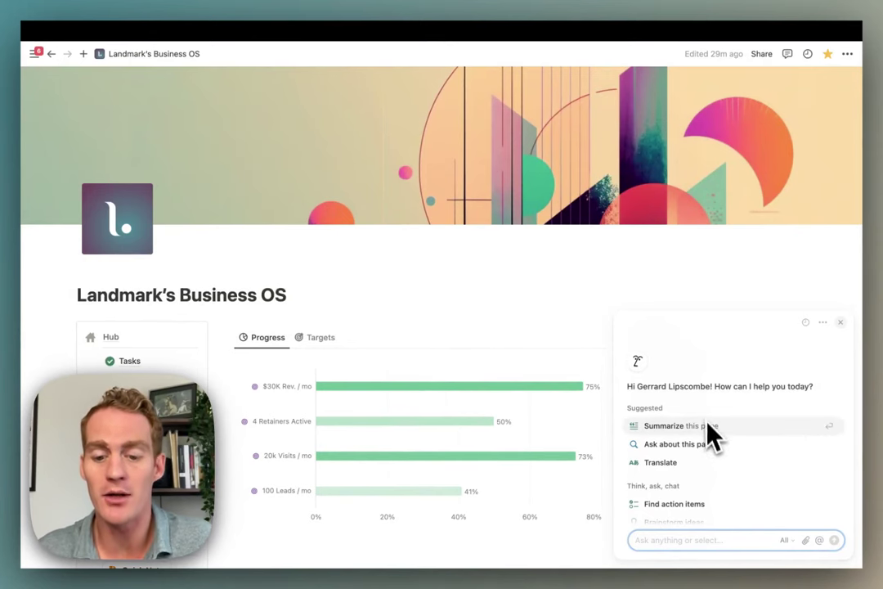
Step: Look through the suggested prompts in the Notion AI chat
scroll(708, 448, down, 2)
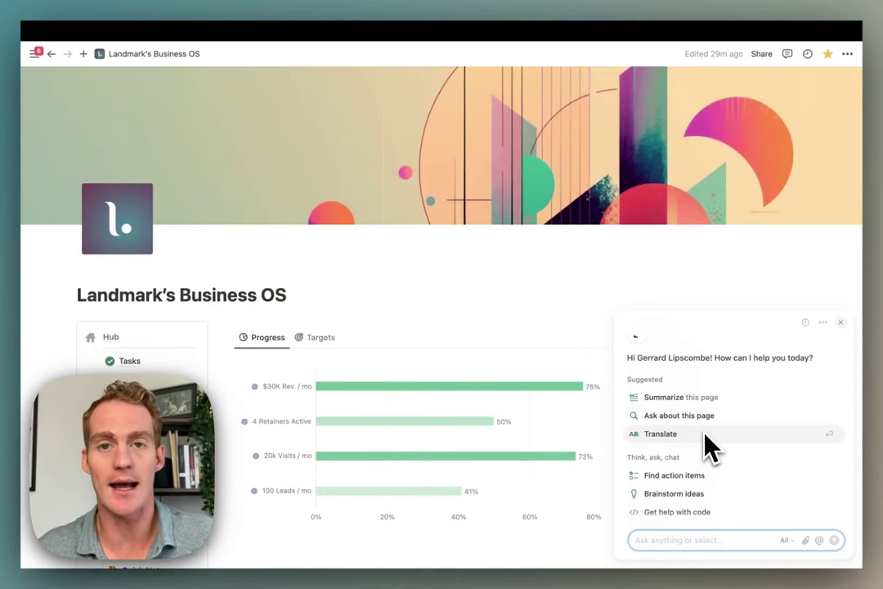
scroll(706, 446, down, 2)
scroll(706, 444, up, 4)
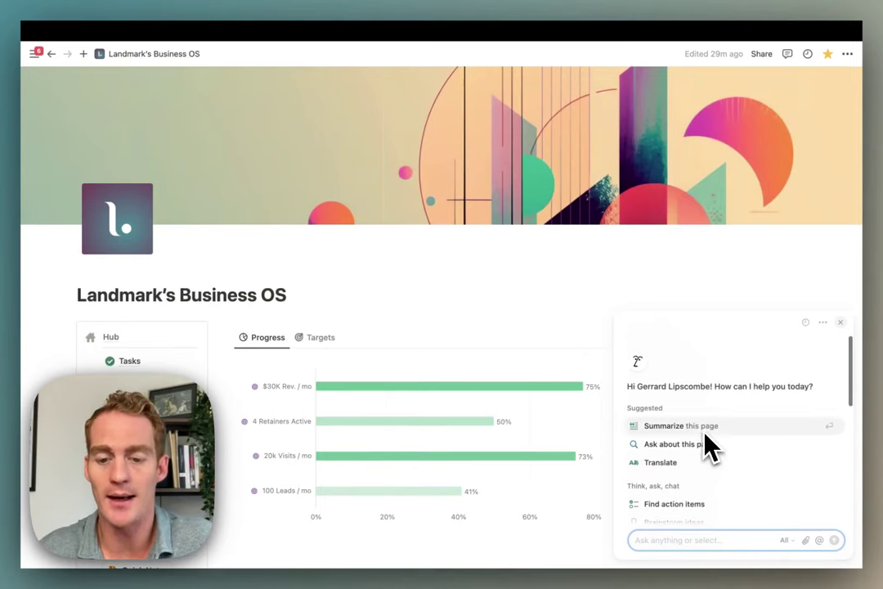
Step: View the list of past AI chats and the chat's additional options, such as full-page chat and app connections
click(805, 323)
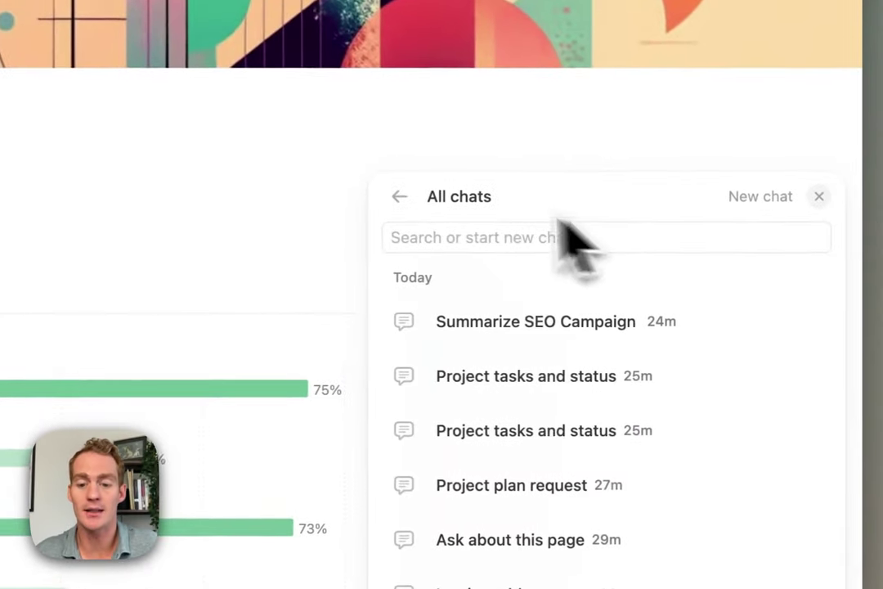
click(399, 197)
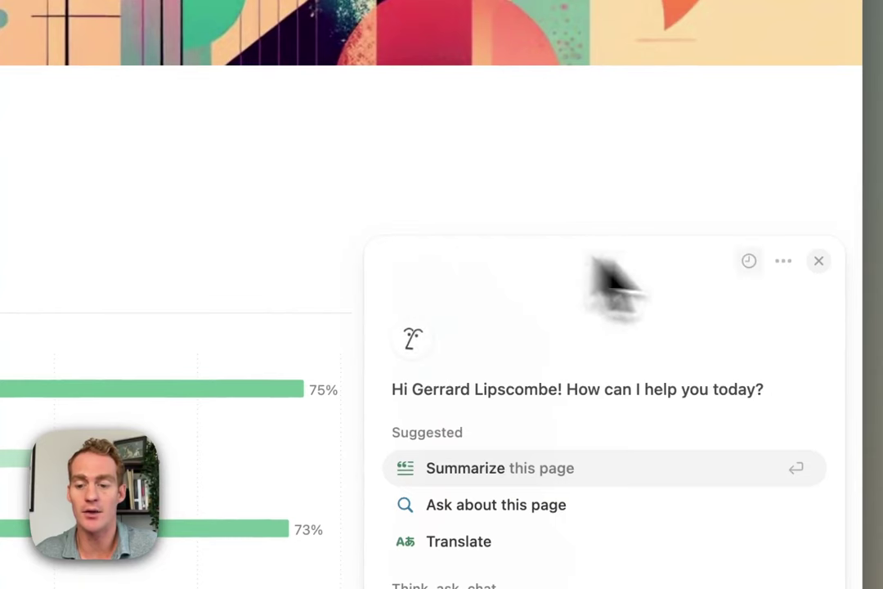
click(782, 262)
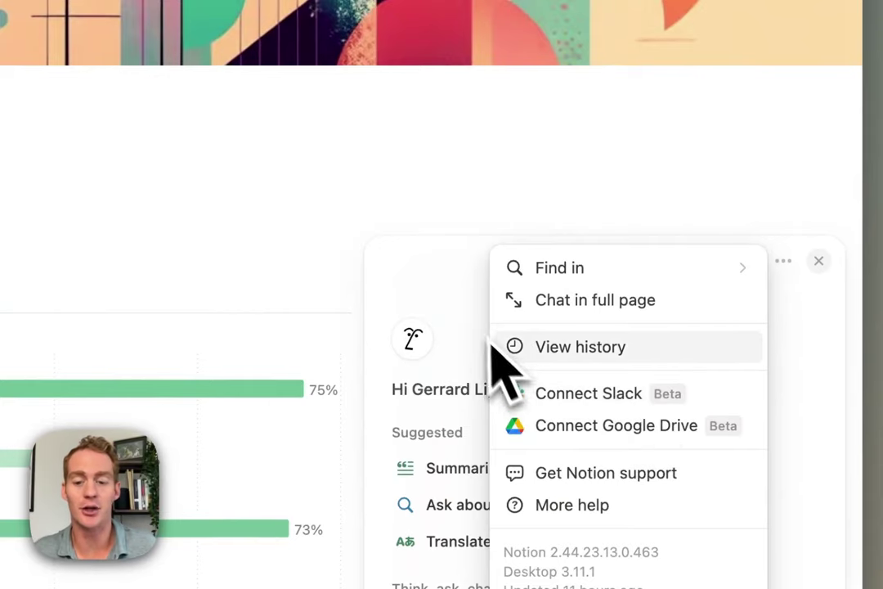
click(479, 319)
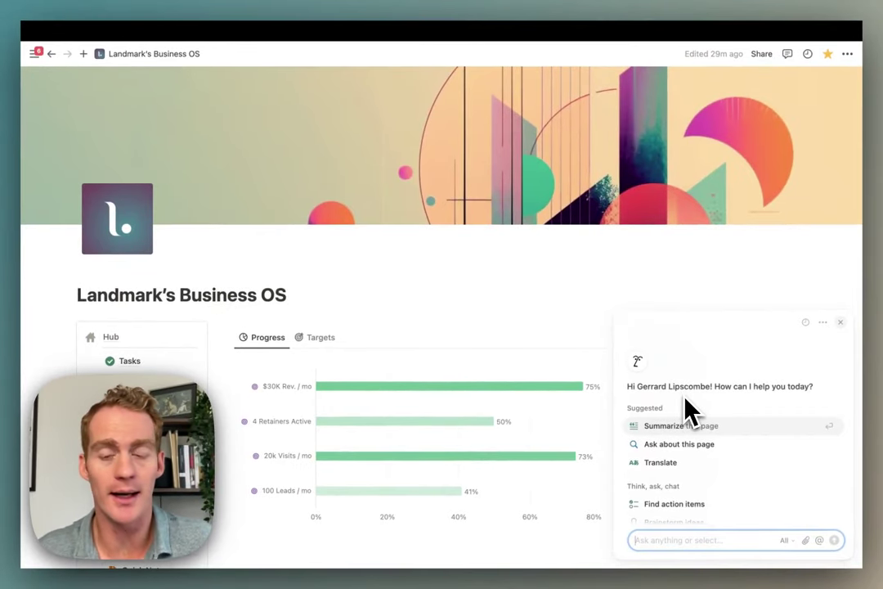
Step: Examine the AI chat's drafting and search suggestions and the knowledge sources it can search
scroll(720, 470, down, 2)
scroll(728, 488, down, 4)
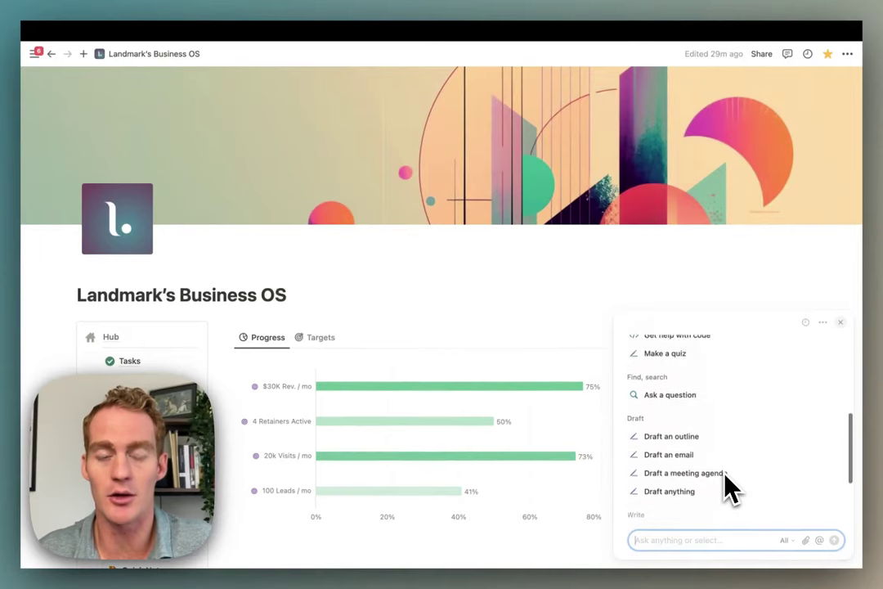
scroll(728, 488, up, 6)
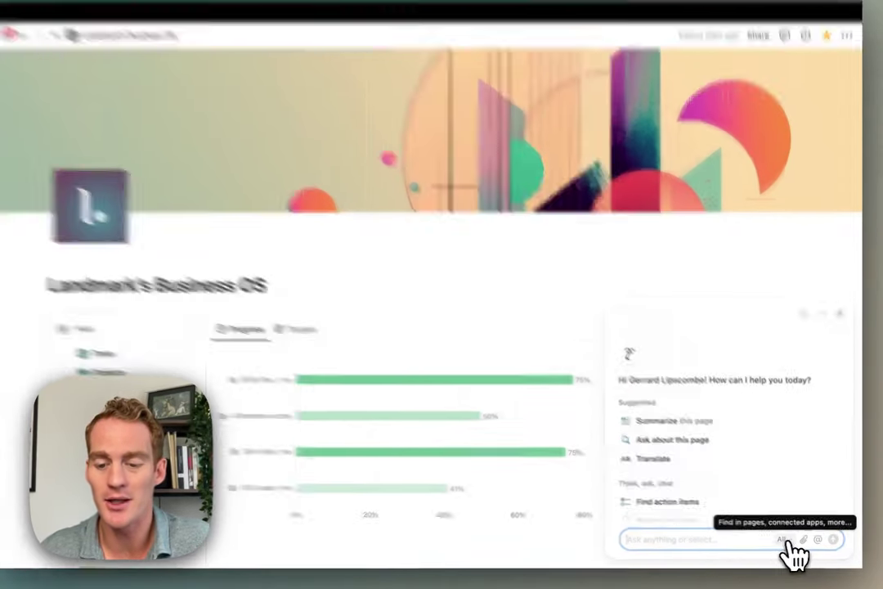
click(787, 542)
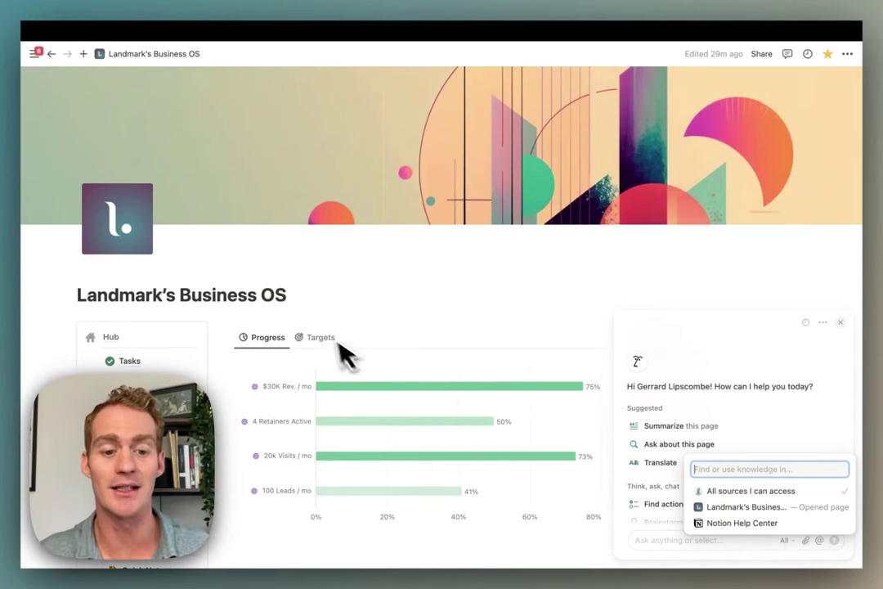
key(Escape)
Step: Look over the Business OS dashboard, including its hub links, progress chart, projects and today's tasks
scroll(301, 301, down, 1)
scroll(301, 305, down, 5)
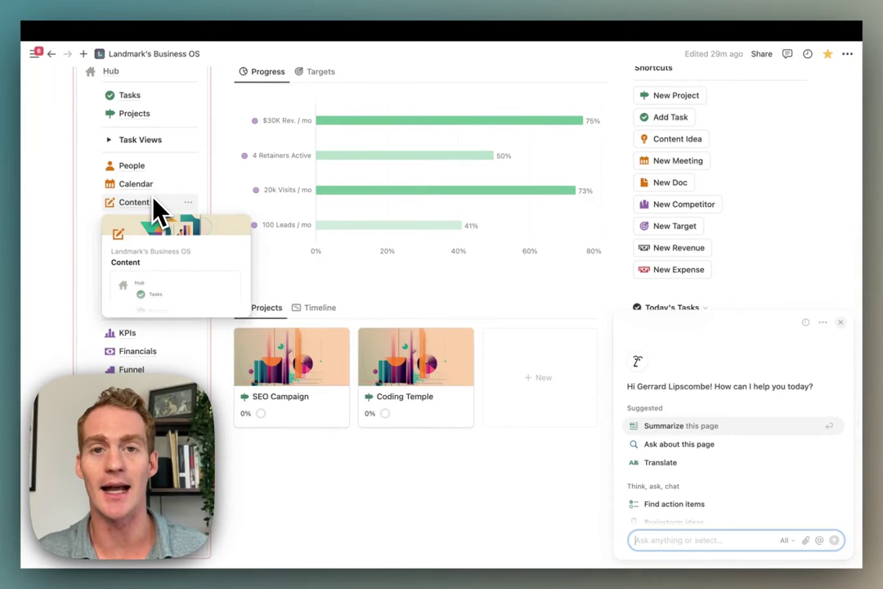
scroll(278, 282, up, 3)
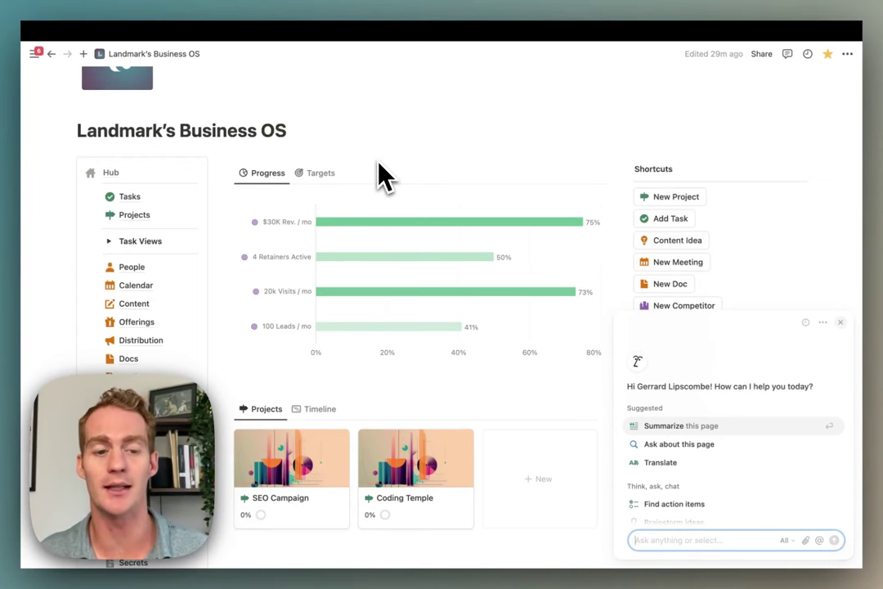
scroll(382, 175, down, 2)
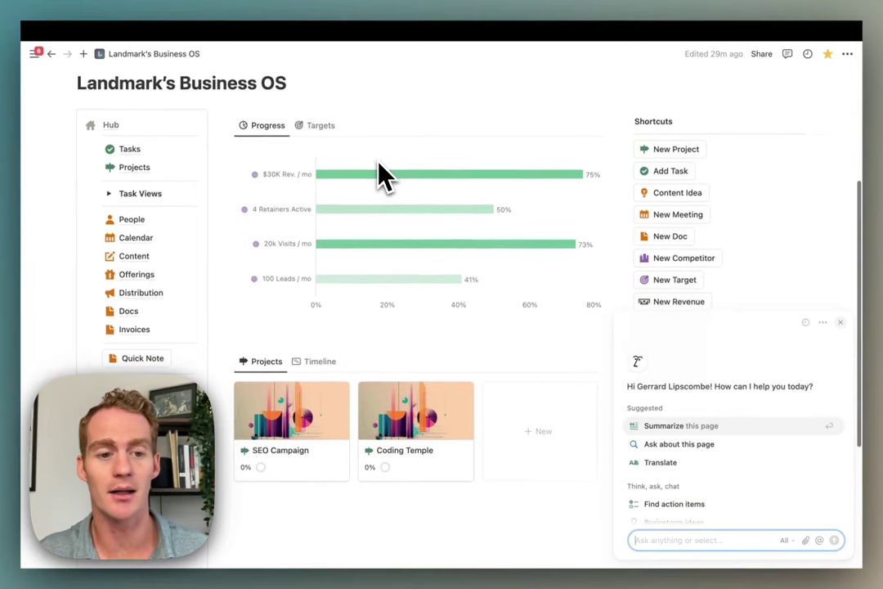
scroll(381, 171, down, 5)
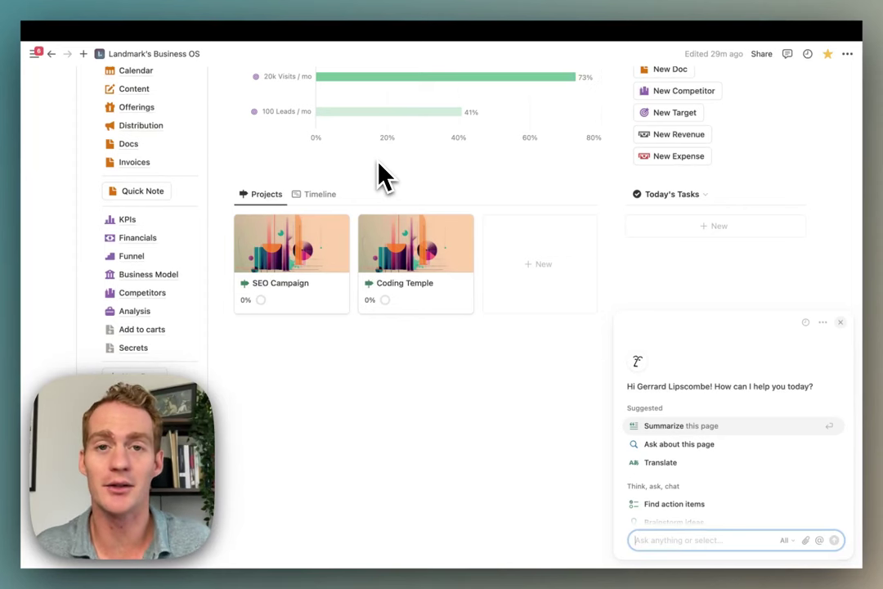
scroll(381, 175, up, 6)
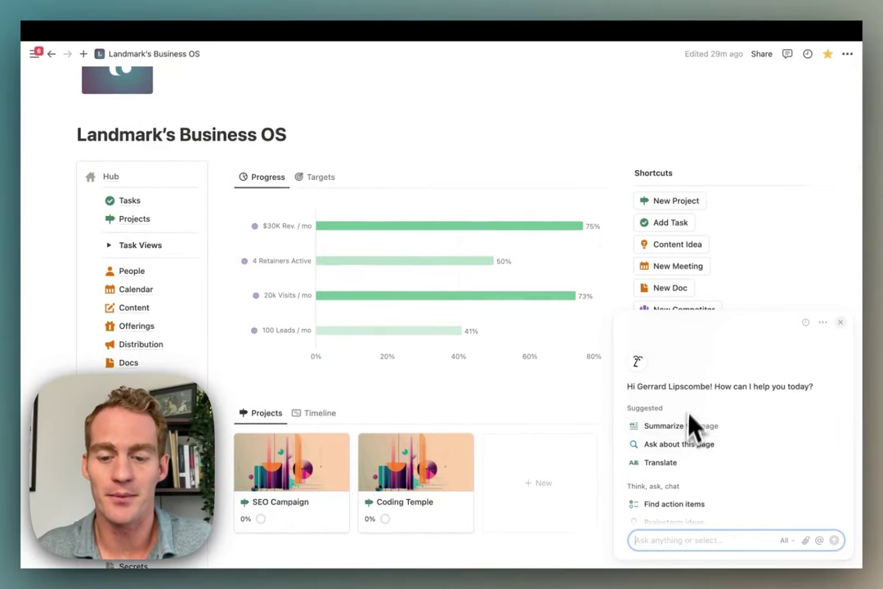
Step: Review the AI chat's suggestions again and its knowledge source choices, leaving all accessible sources selected
scroll(706, 424, down, 1)
scroll(706, 425, down, 2)
scroll(707, 425, up, 3)
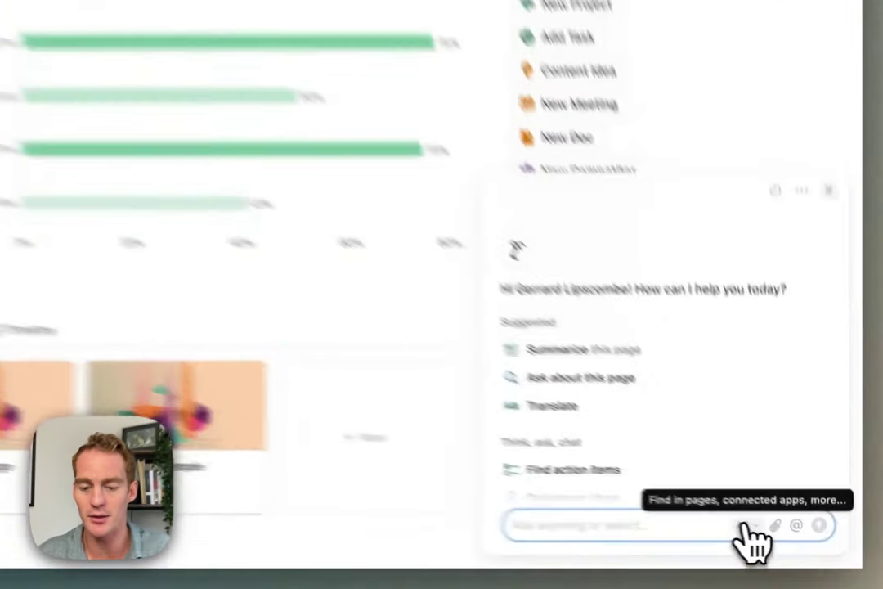
click(746, 525)
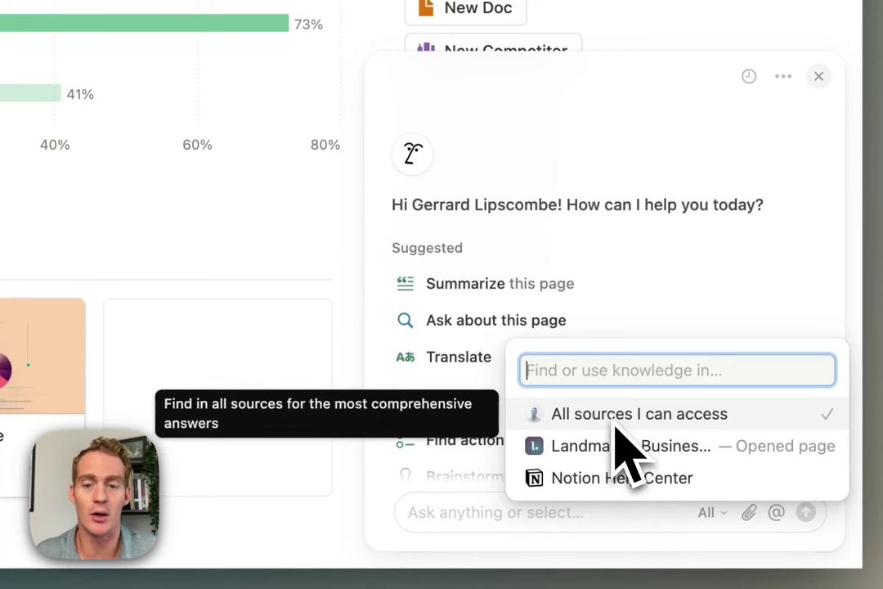
click(472, 515)
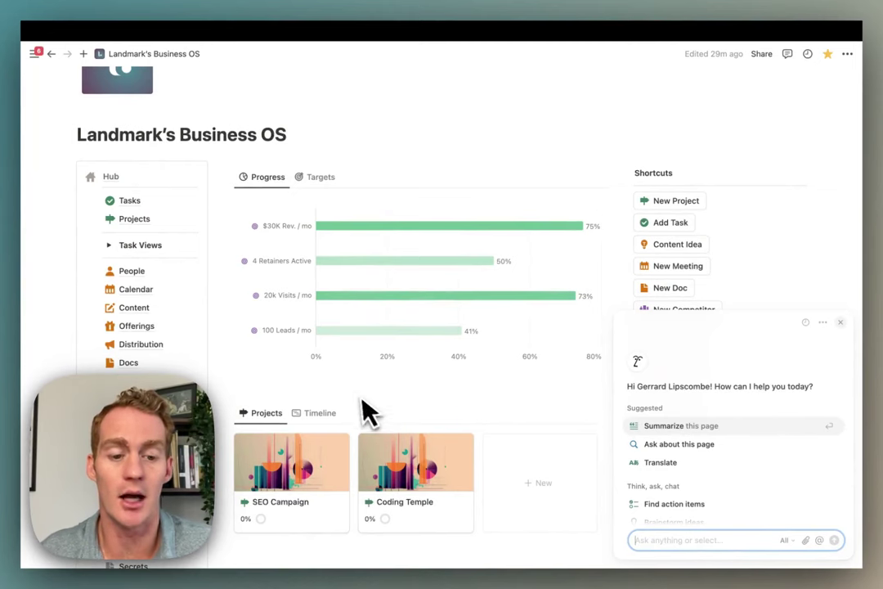
Step: Open the Content page from the hub and add a blank entry to the Posts view of its content table
scroll(341, 276, down, 2)
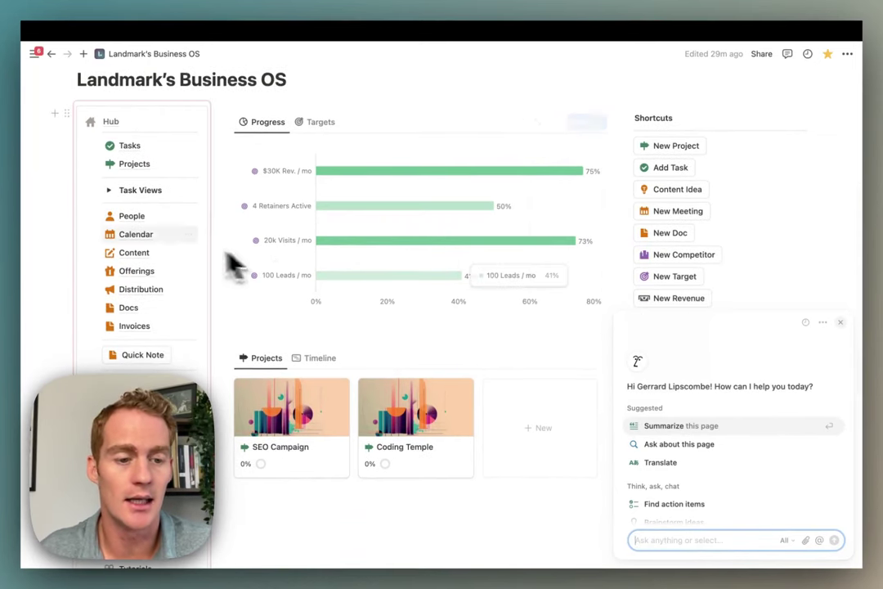
click(152, 258)
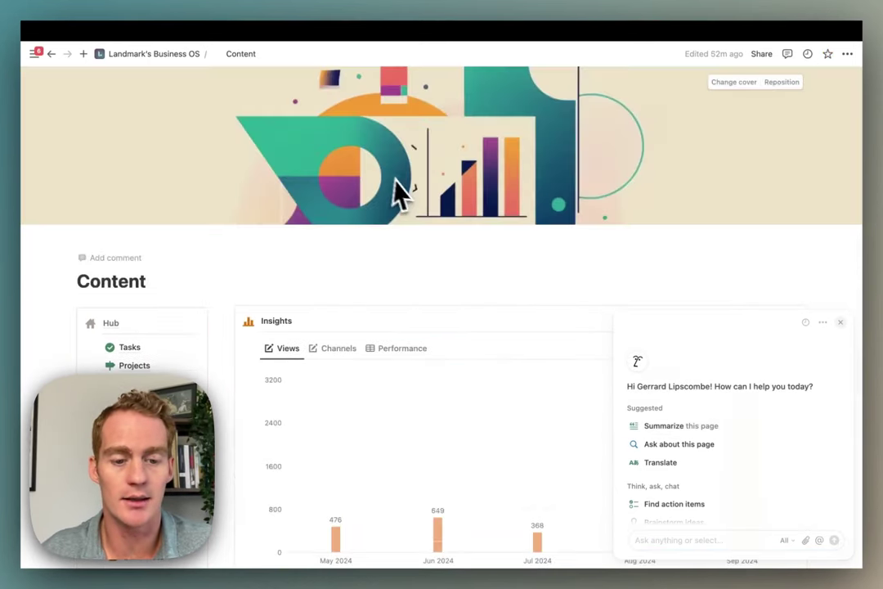
scroll(399, 203, down, 6)
scroll(409, 217, down, 5)
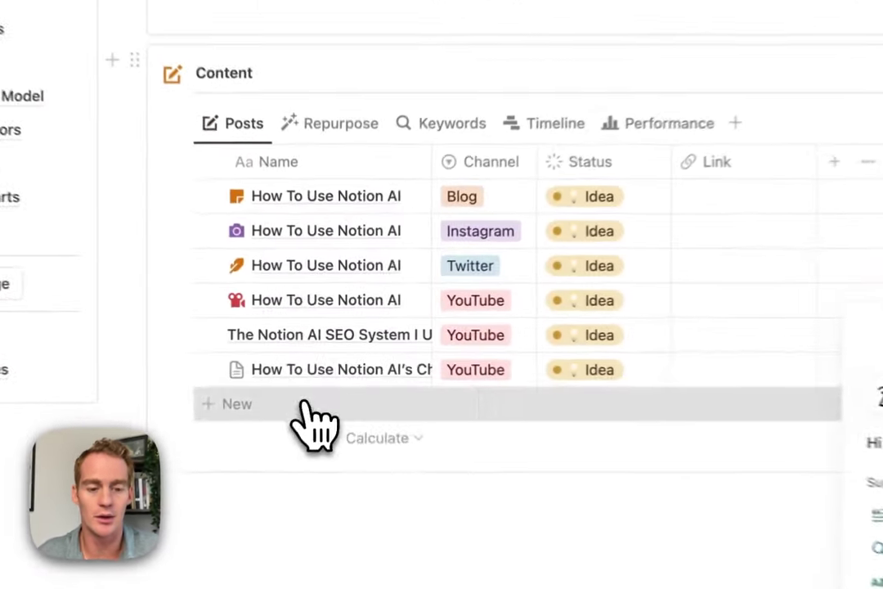
click(309, 404)
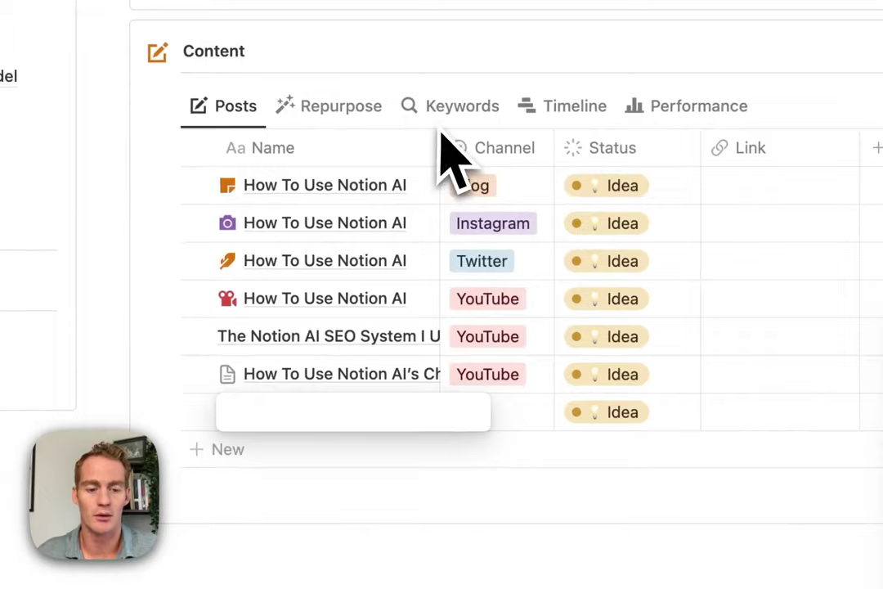
key(Escape)
Step: Check the Keywords view for a topic idea and return to the Posts view
click(452, 105)
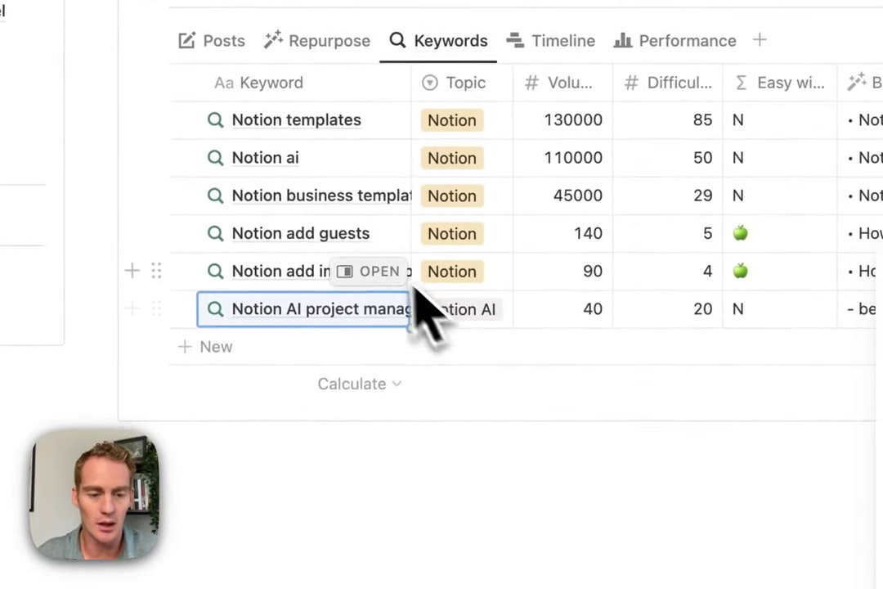
click(227, 45)
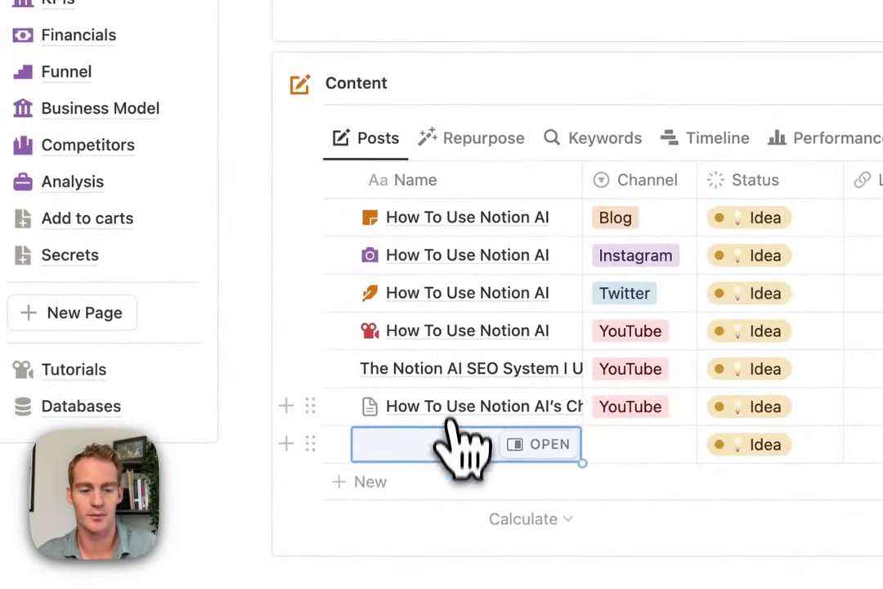
Step: Name the blank post "How To Add Tags To A Notion Database" and set its channel to Blog
click(464, 442)
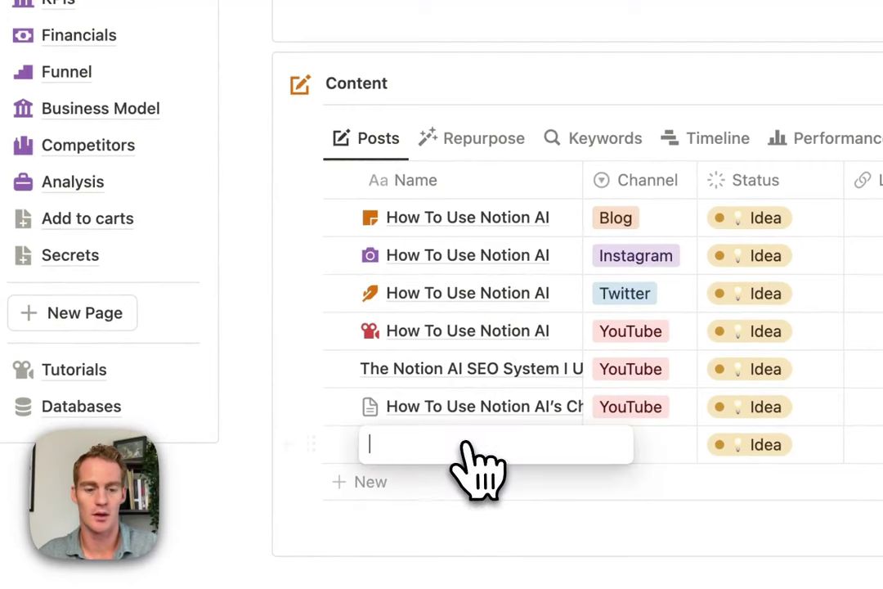
text(How To Add)
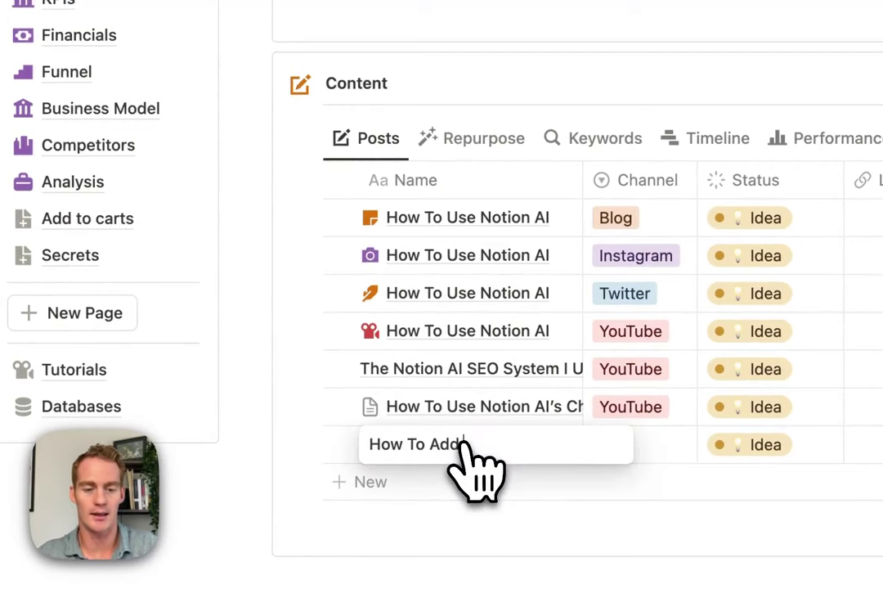
text( Tags To A )
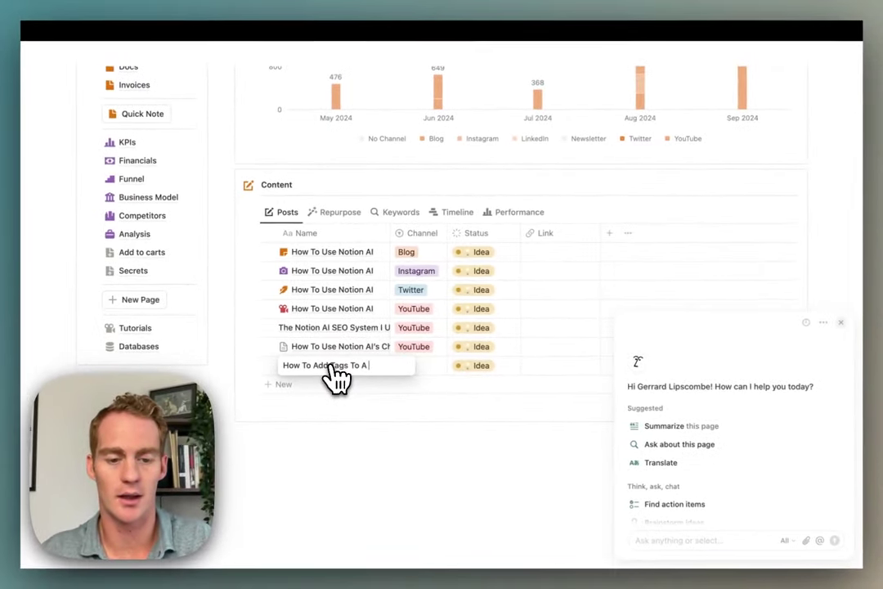
text(Notion Database)
key(Tab)
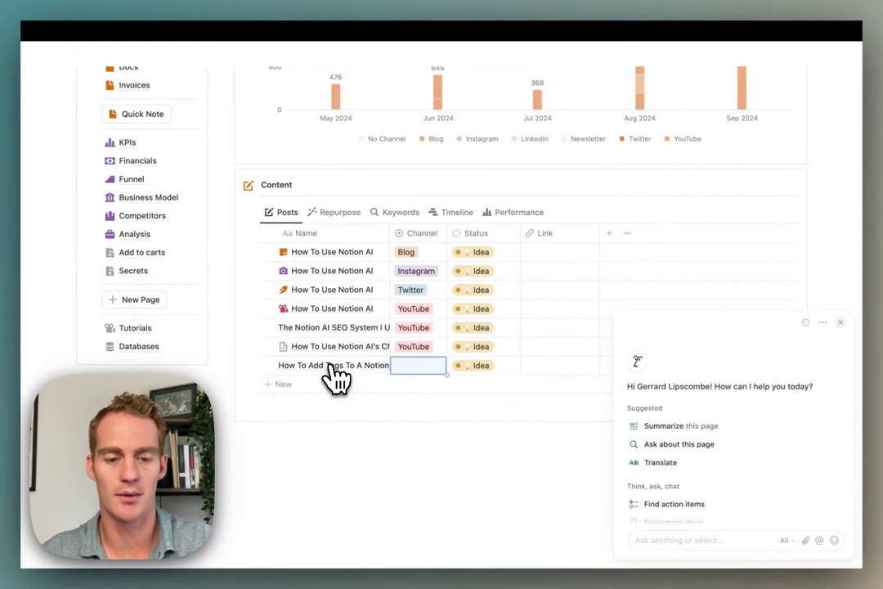
click(418, 368)
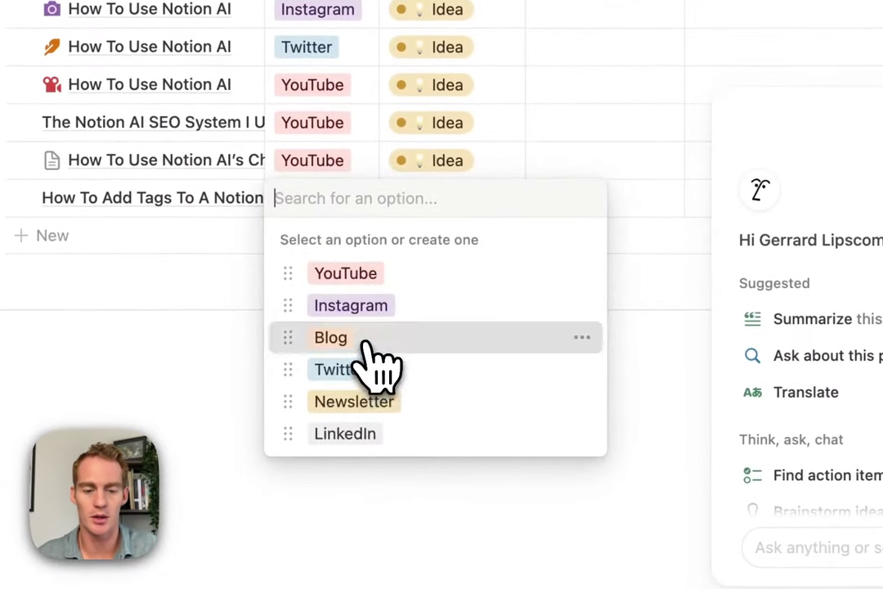
click(372, 337)
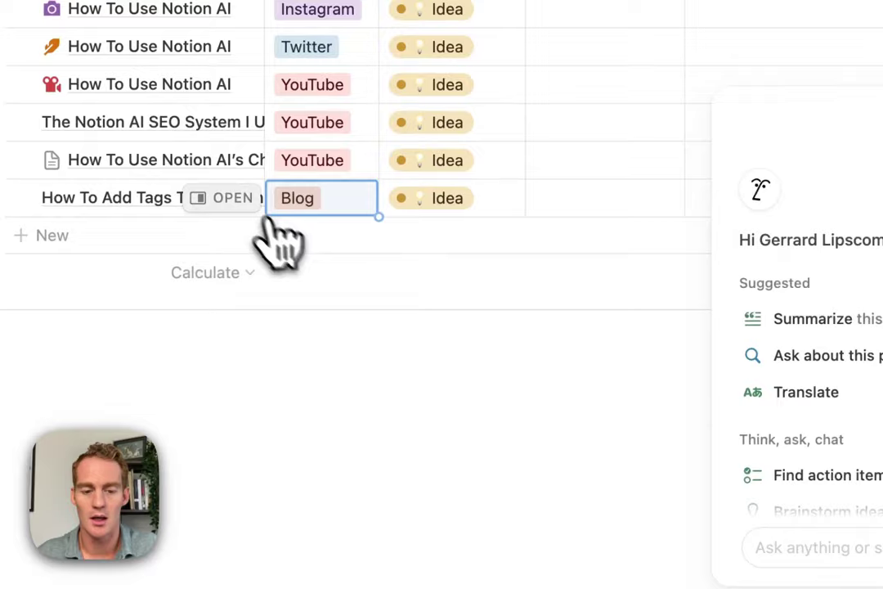
Step: Open the "How To Add Tags To A Notion Database" post and expand it to a full page
click(237, 199)
scroll(507, 250, down, 4)
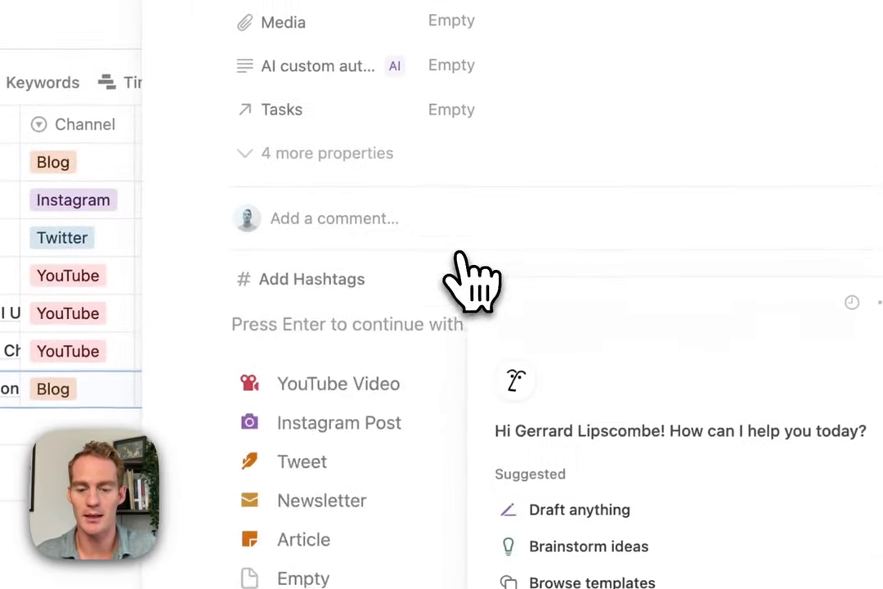
scroll(469, 278, up, 5)
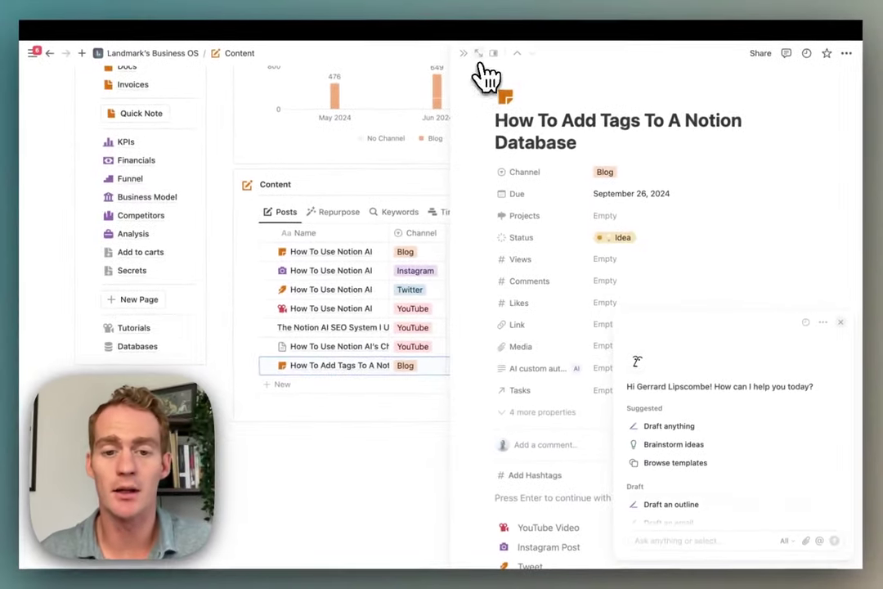
click(472, 47)
scroll(495, 276, down, 3)
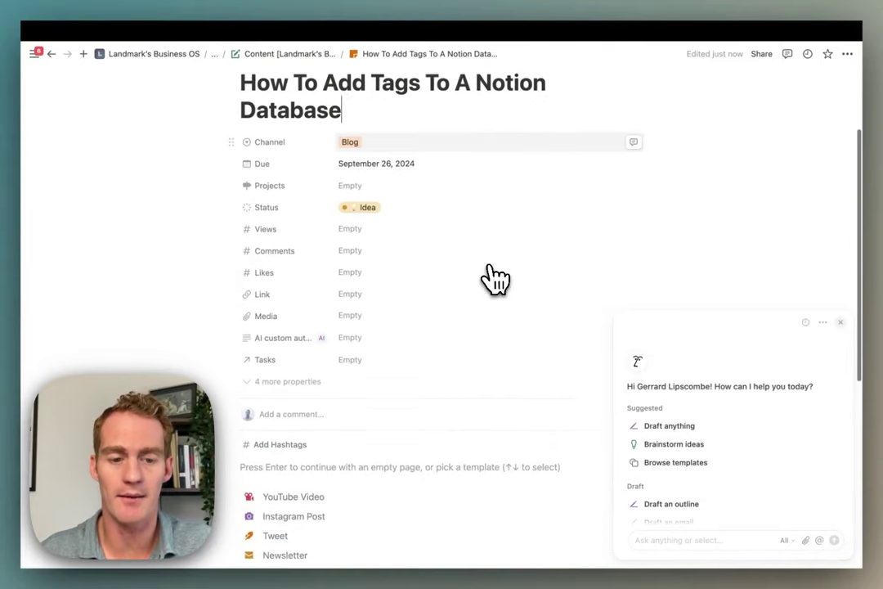
scroll(496, 278, up, 1)
scroll(438, 270, down, 2)
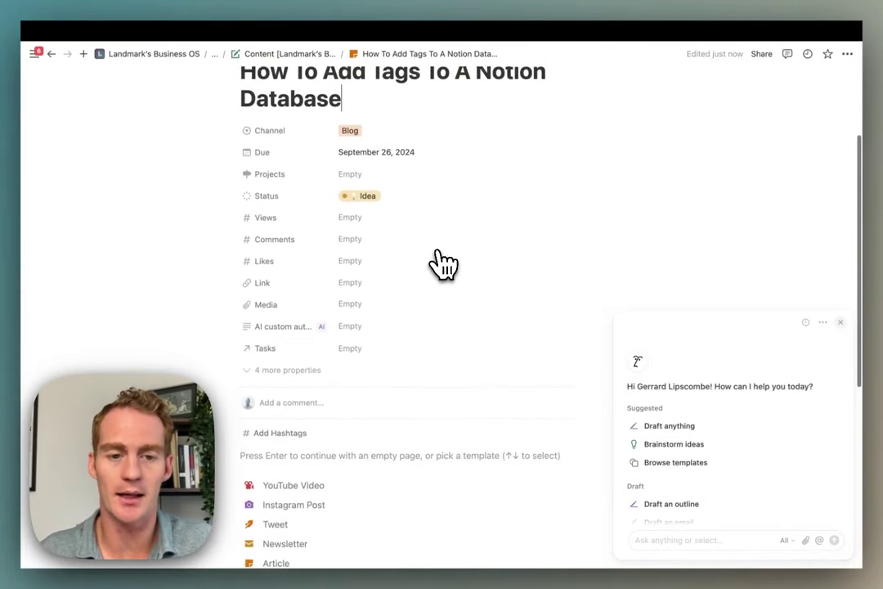
Step: Limit the AI chat's knowledge source to the opened page
click(672, 541)
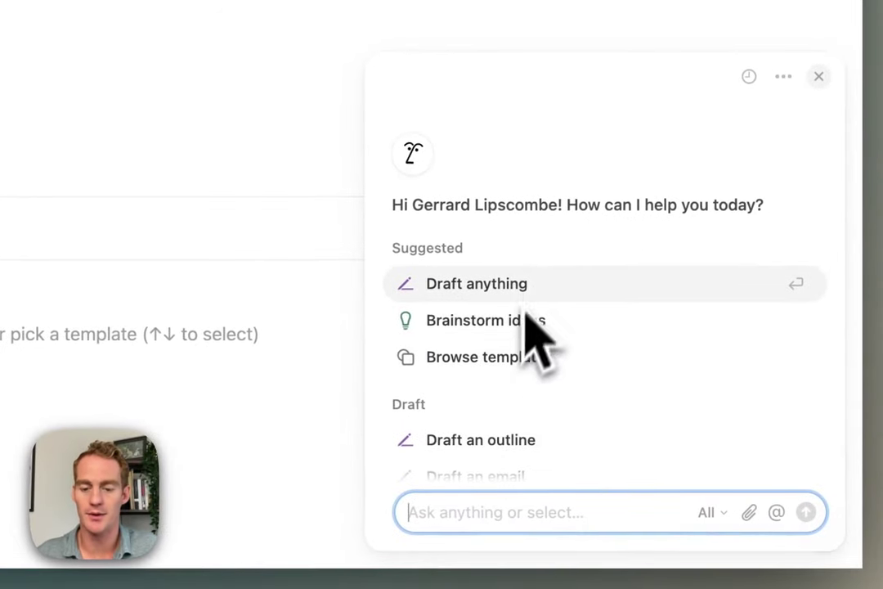
click(708, 512)
click(659, 455)
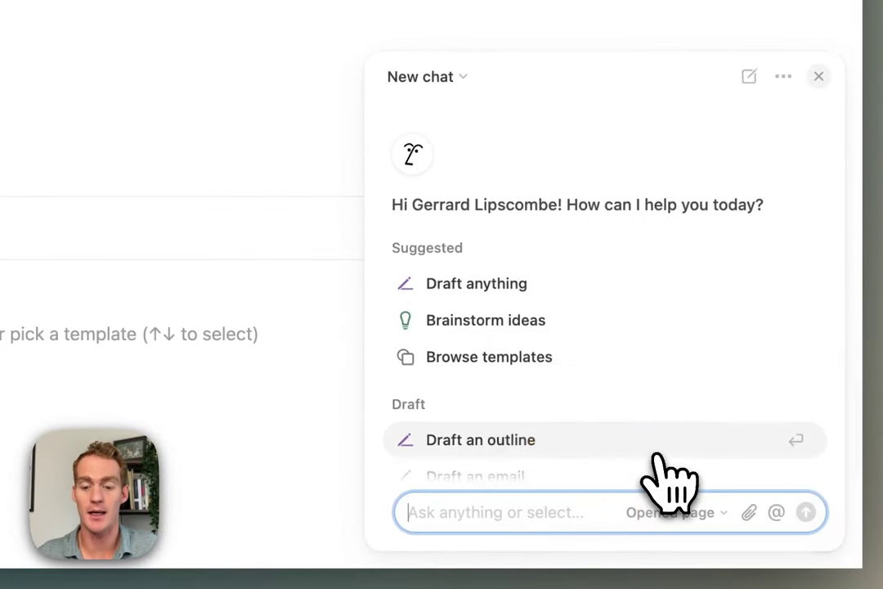
Step: Enter the chat prompt "Help me write an SEO article based on the title of this page. Reference this document as an example of the structure"
text(Hel)
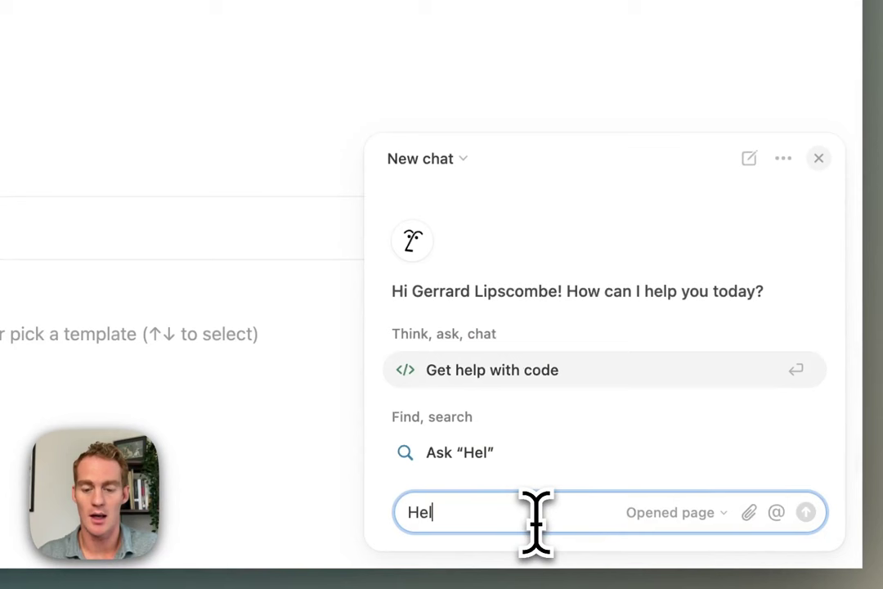
text(p me write)
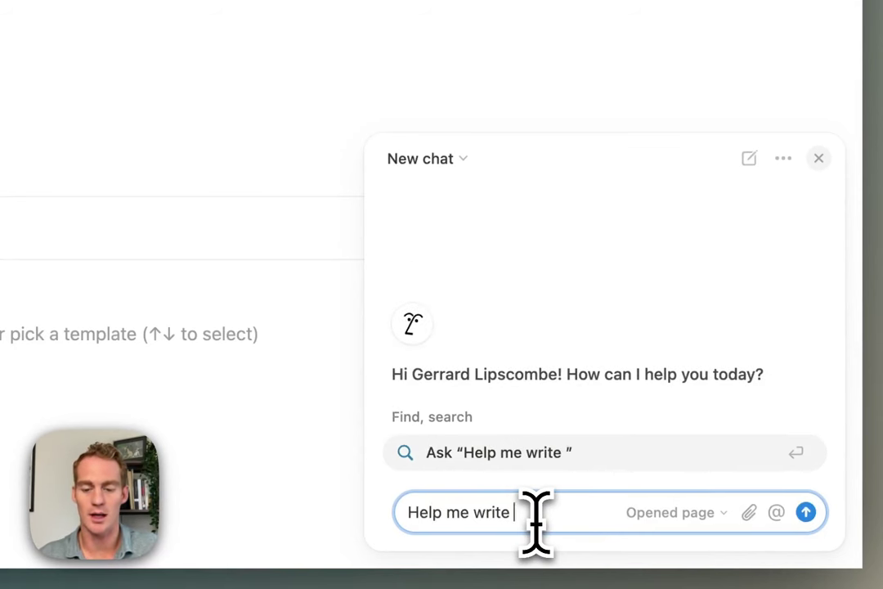
text( an SEO artic)
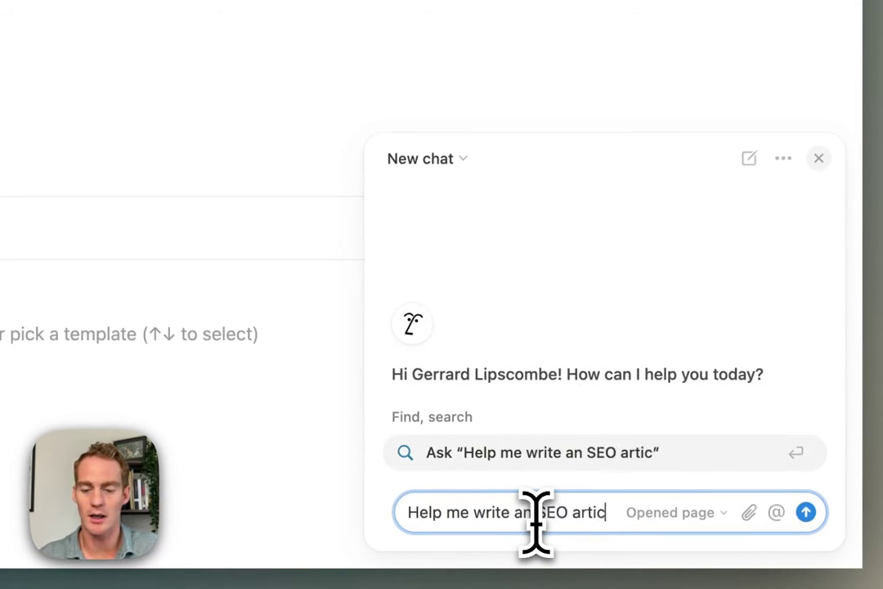
text(le based on the tit)
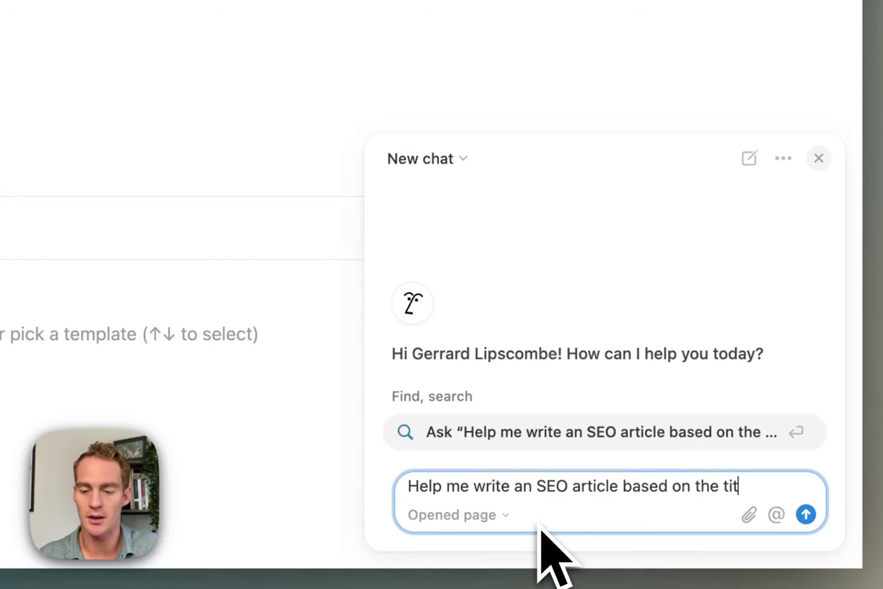
text(le of this page. Reference this document as an example of)
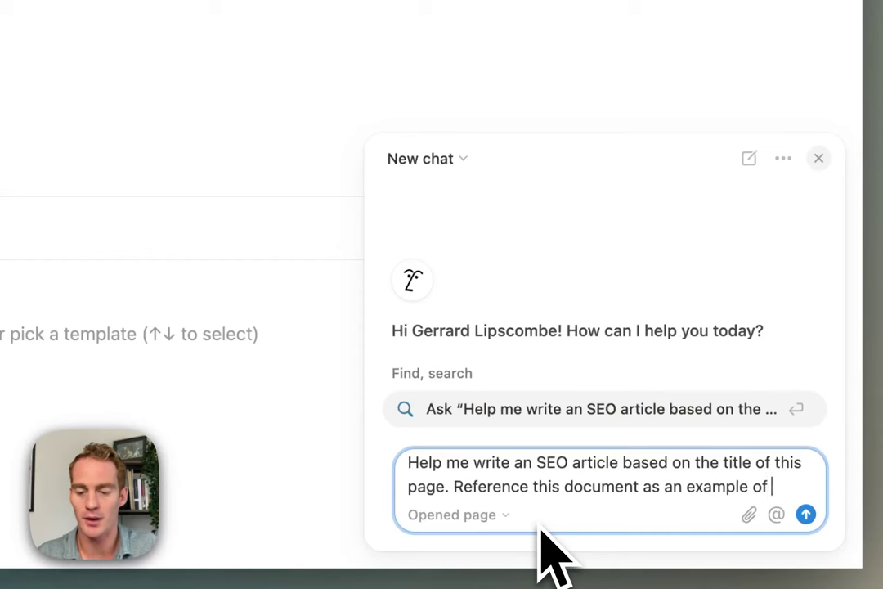
text(tructu)
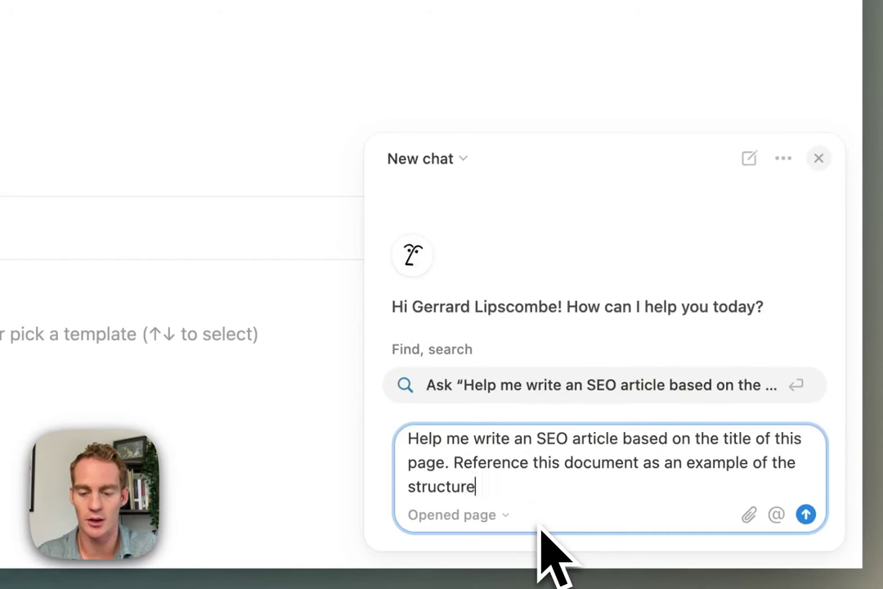
text(re )
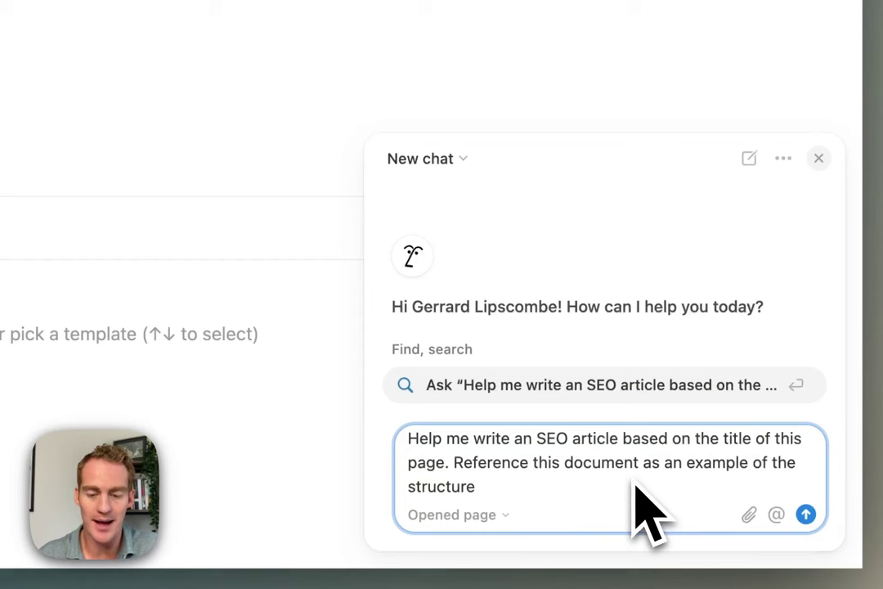
Step: Mention the "SEO Content Example [LM Labs]" page at the end of the chat prompt and send the request
text(@)
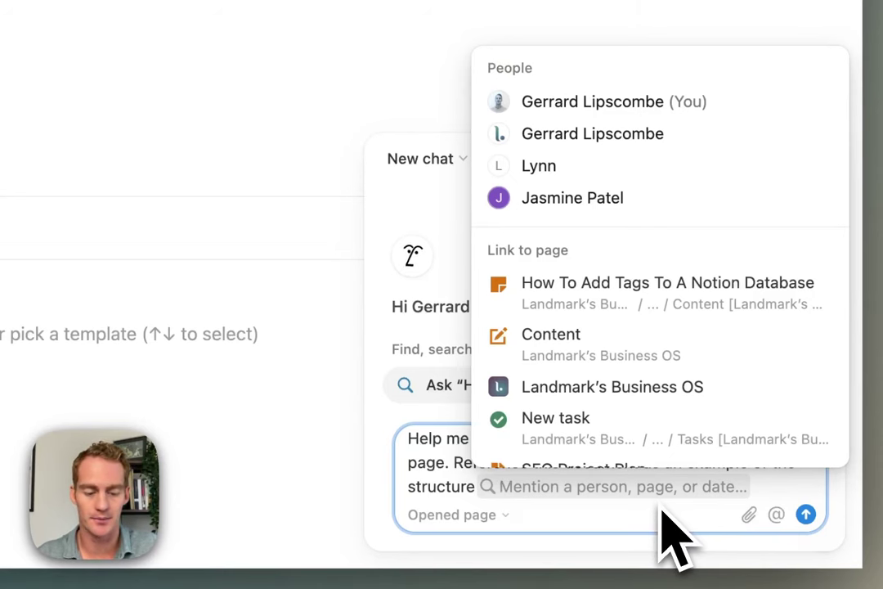
text(content example)
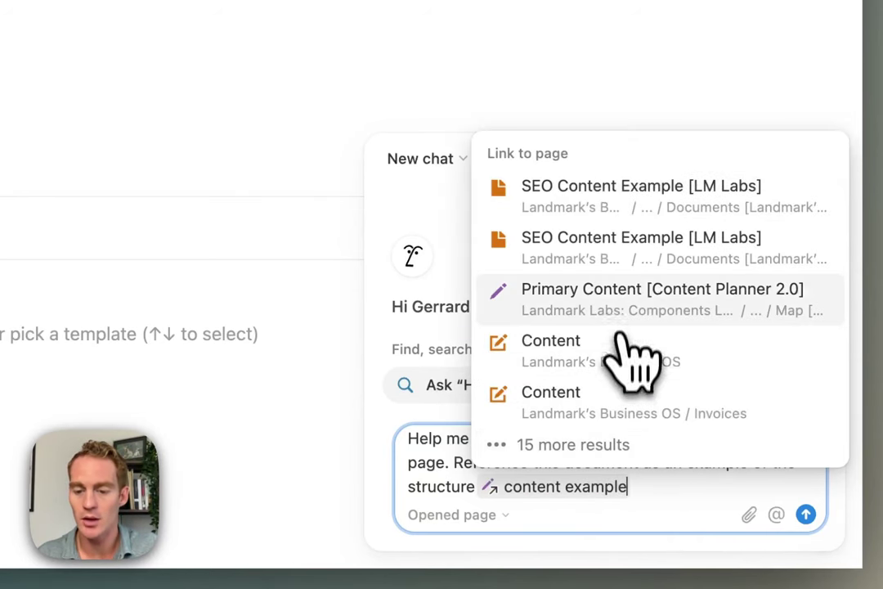
click(623, 202)
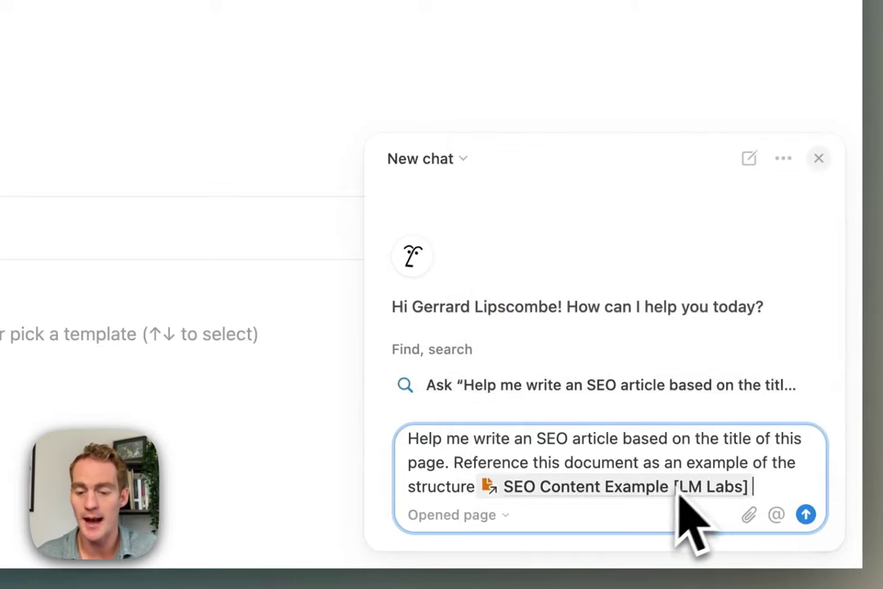
mouse_move(646, 491)
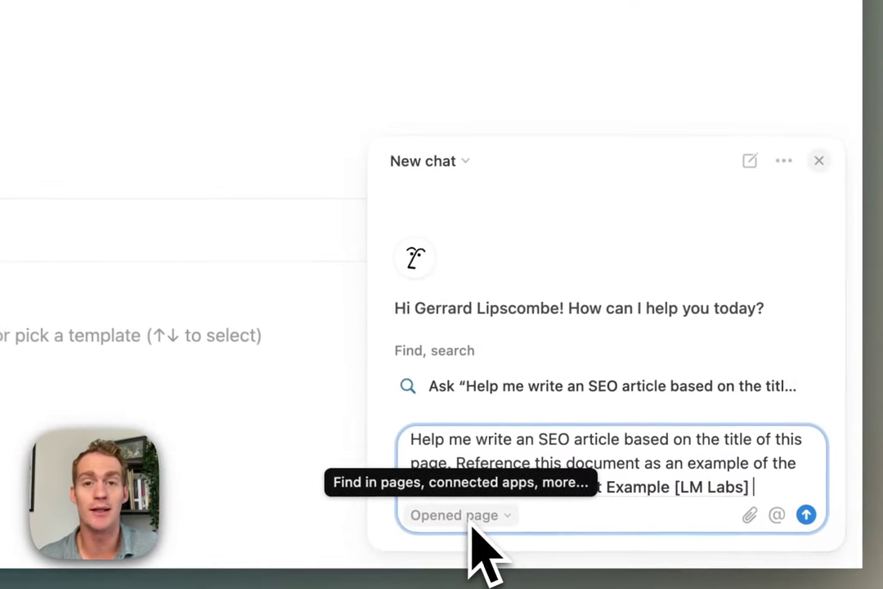
mouse_move(582, 494)
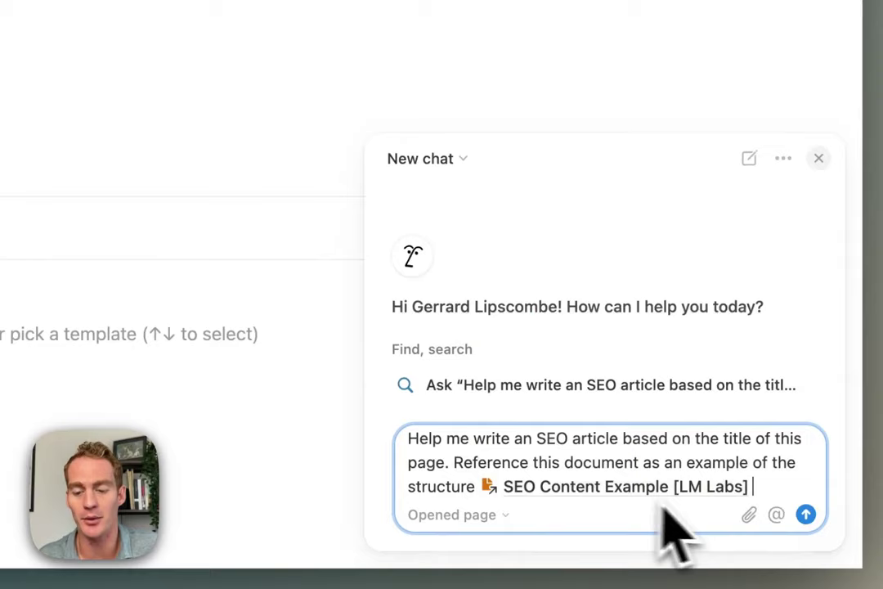
click(806, 513)
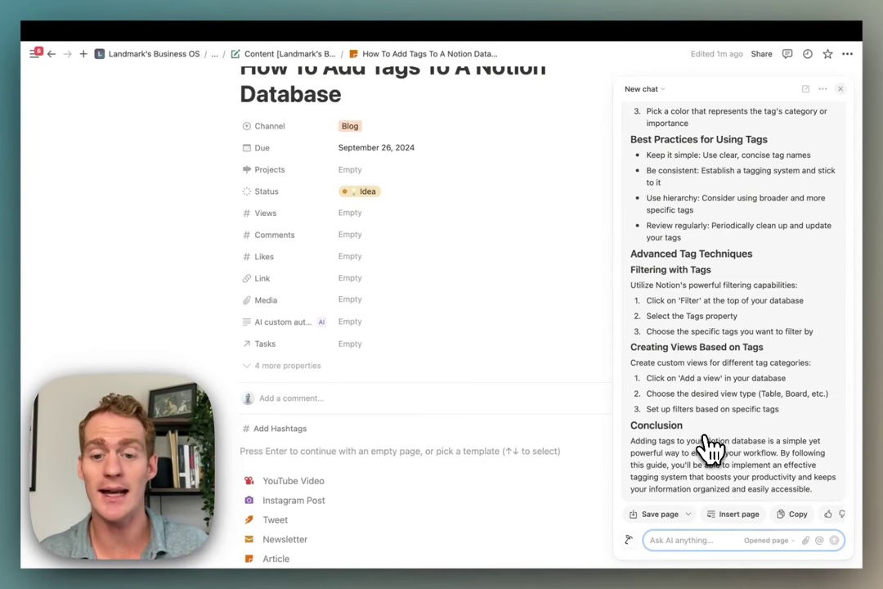
Step: Review the generated SEO article in the chat from its introduction through its sections
scroll(734, 303, up, 10)
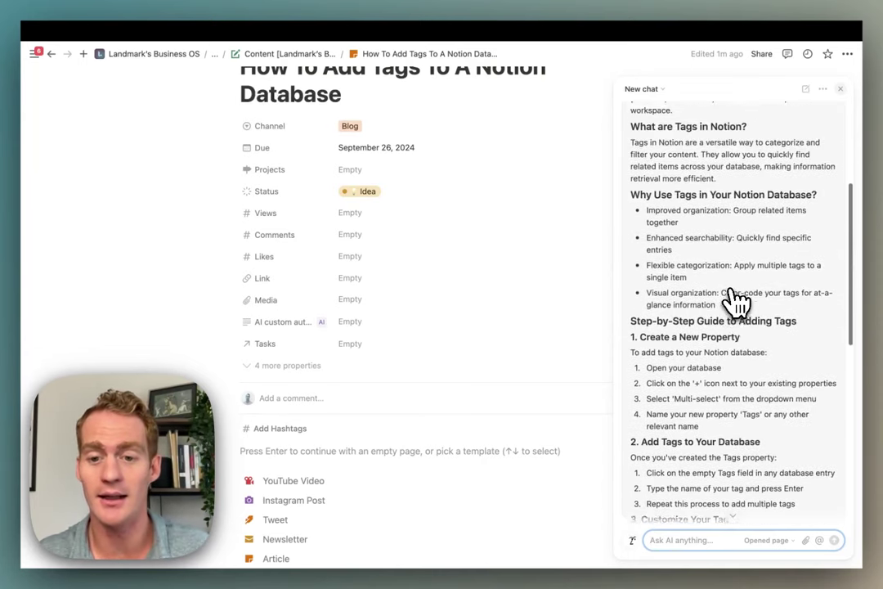
scroll(734, 303, up, 6)
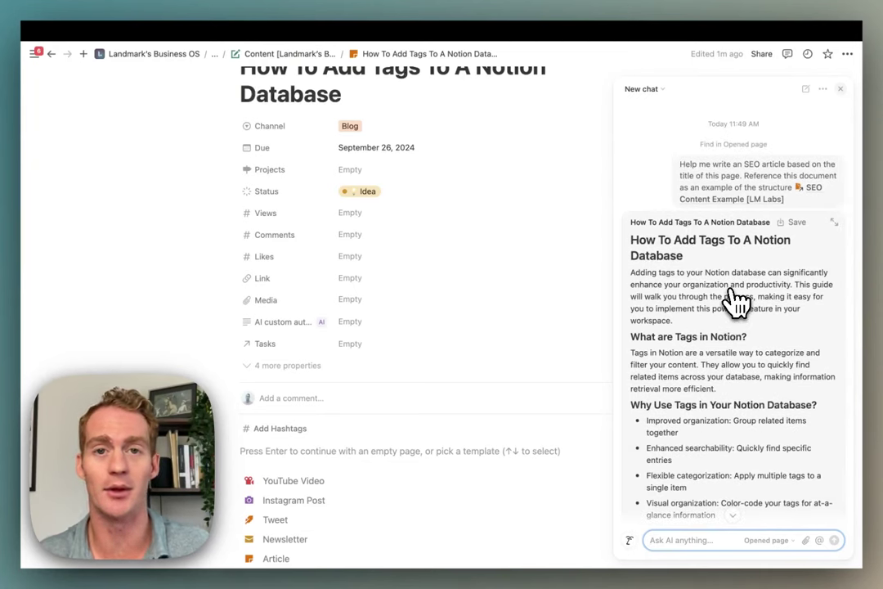
scroll(736, 303, down, 3)
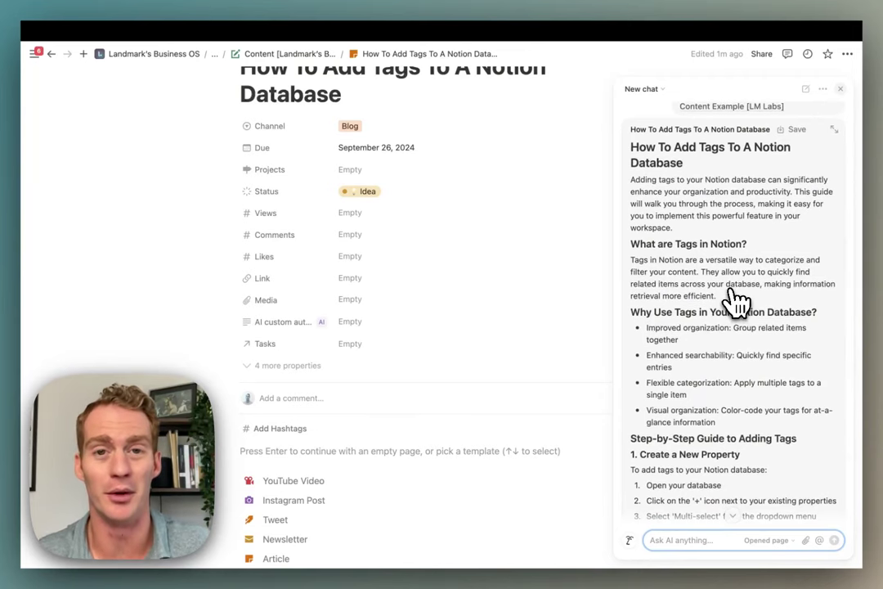
scroll(736, 302, down, 10)
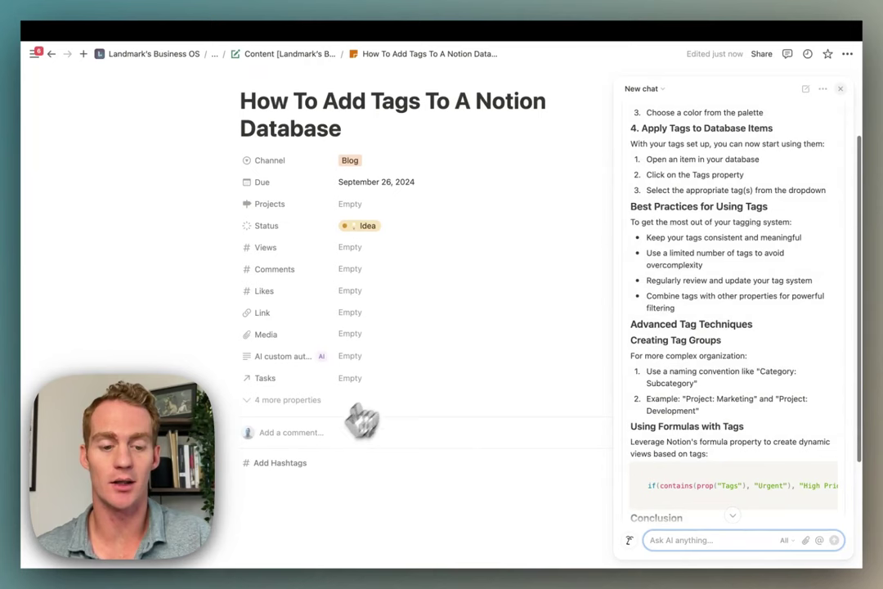
click(261, 488)
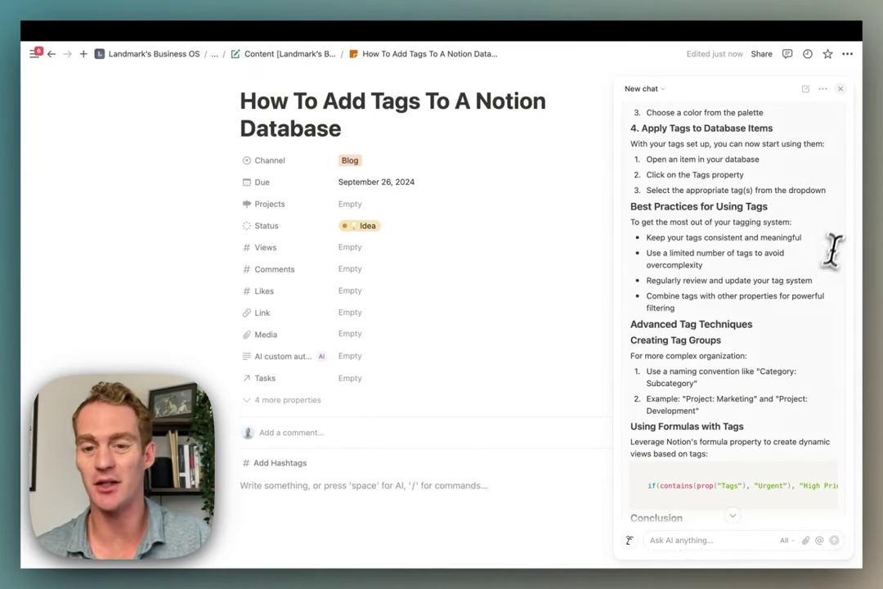
key(space)
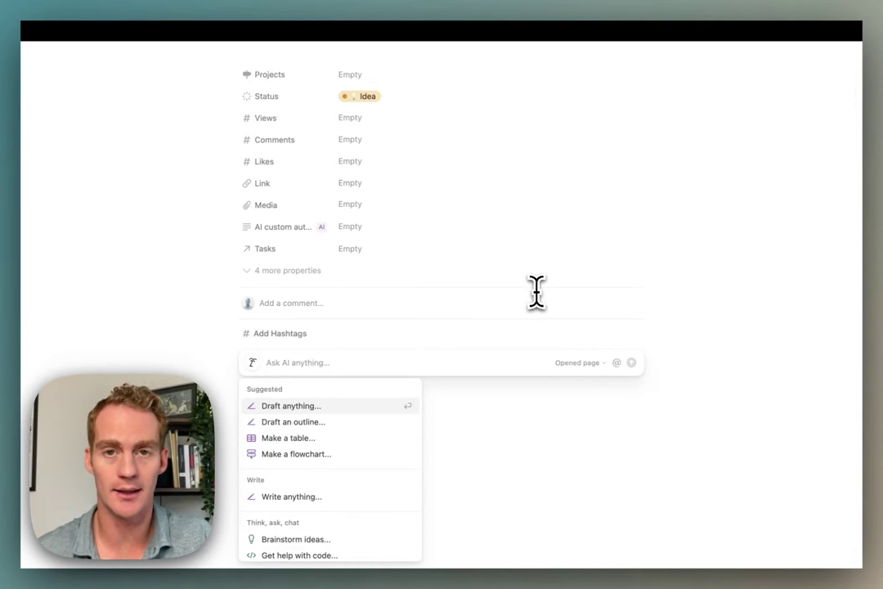
text(Write an aritc)
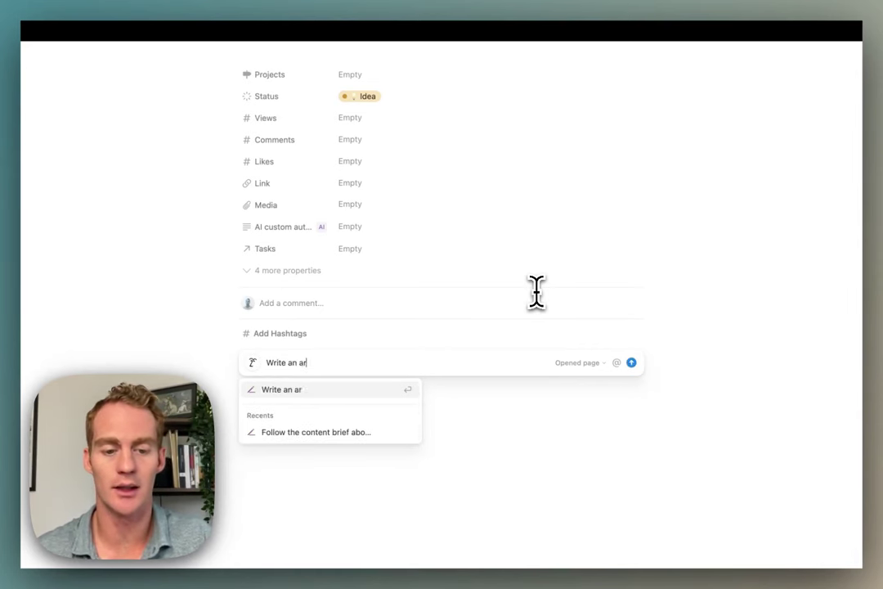
key(BackSpace)
key(BackSpace)
text(ticle)
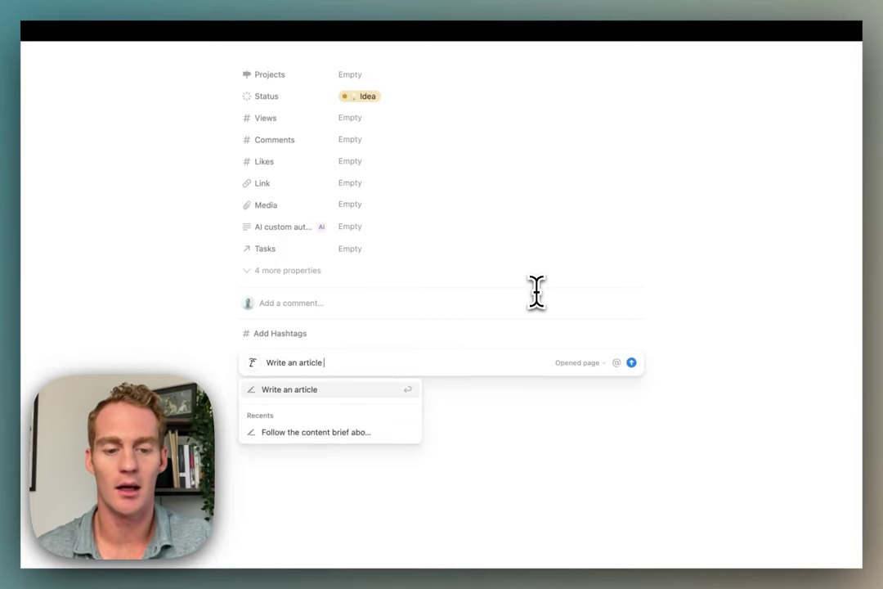
text( @)
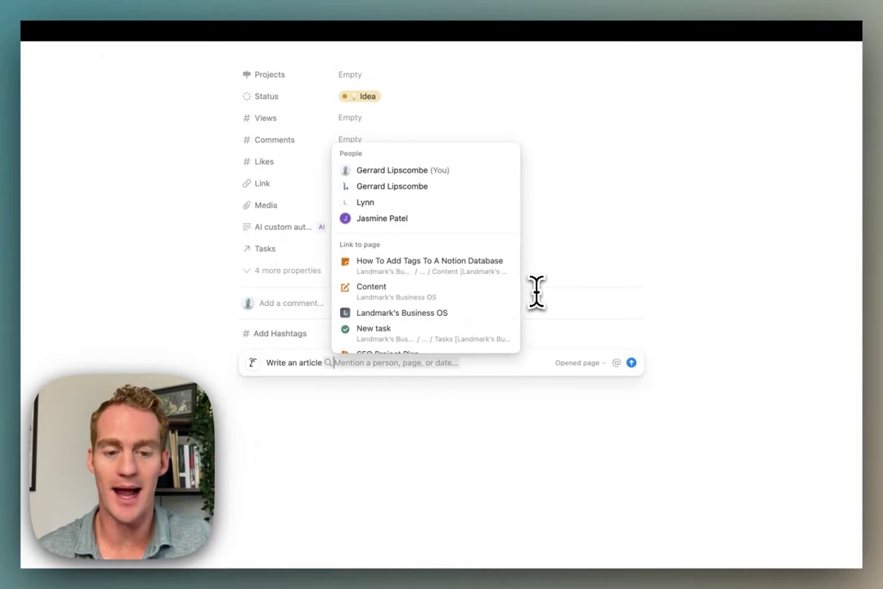
click(485, 419)
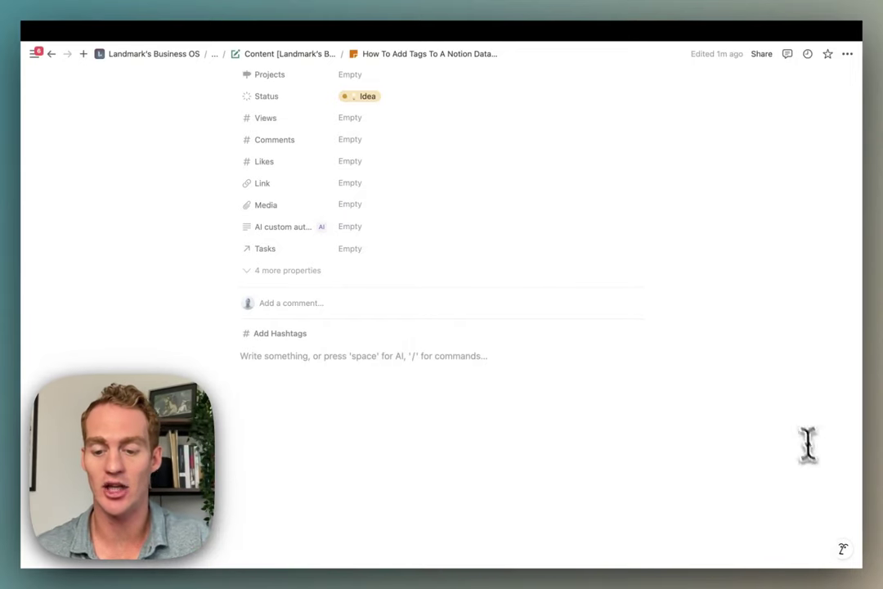
Step: Reopen the AI chat, look through the drafted article and copy it into the body of the blog post
click(849, 551)
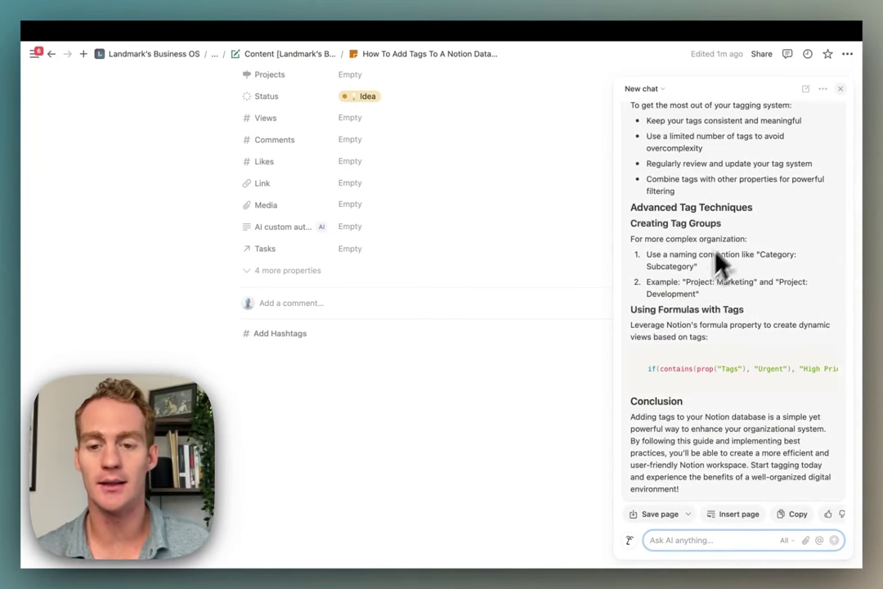
scroll(739, 217, up, 5)
scroll(739, 220, up, 4)
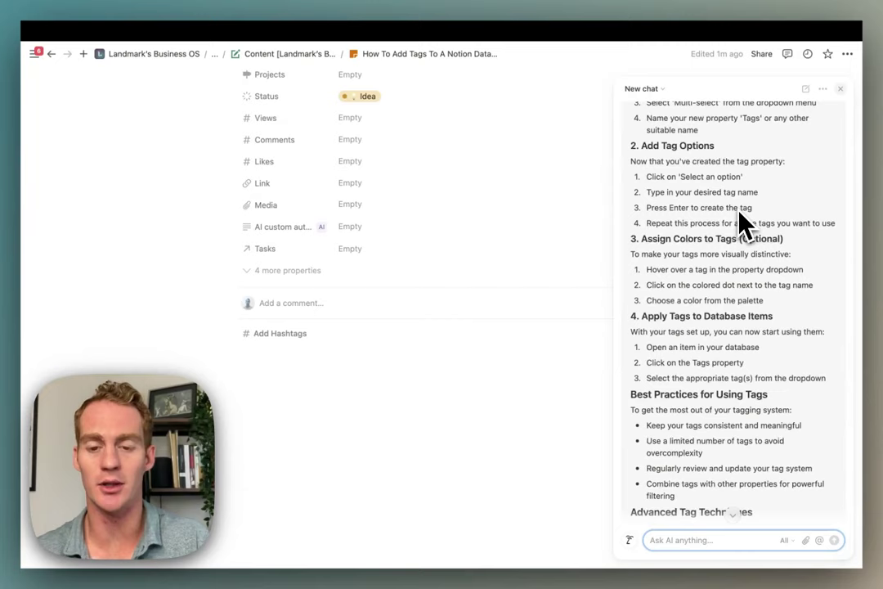
scroll(740, 219, up, 13)
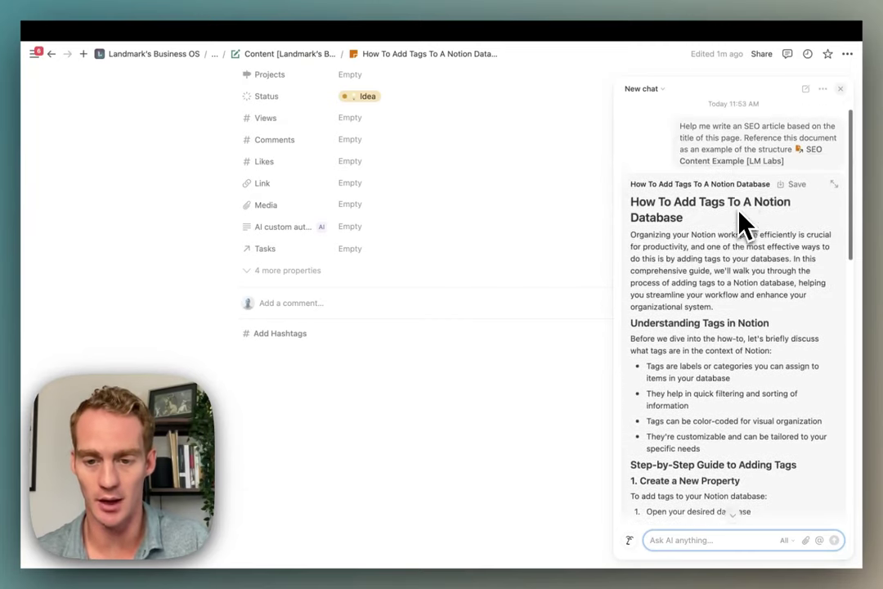
scroll(759, 331, down, 15)
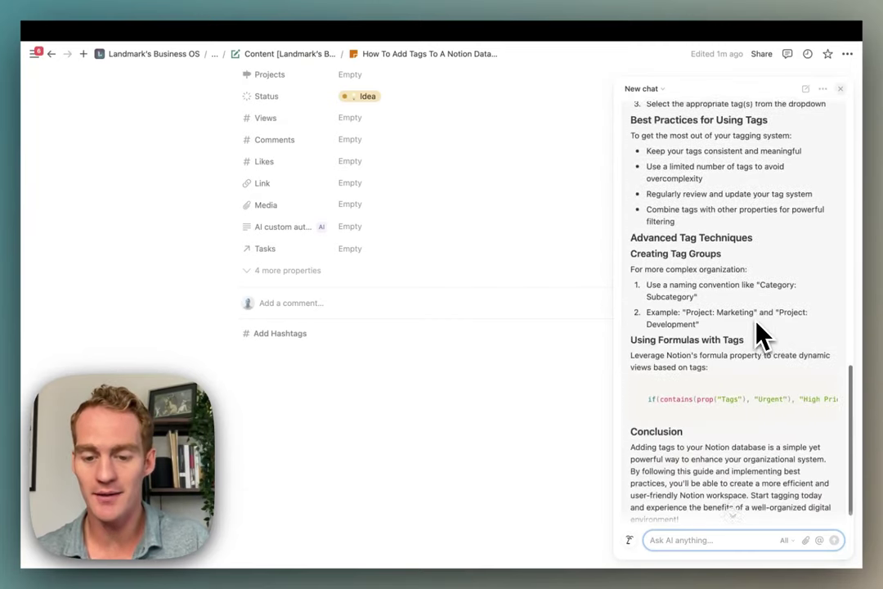
scroll(761, 334, down, 2)
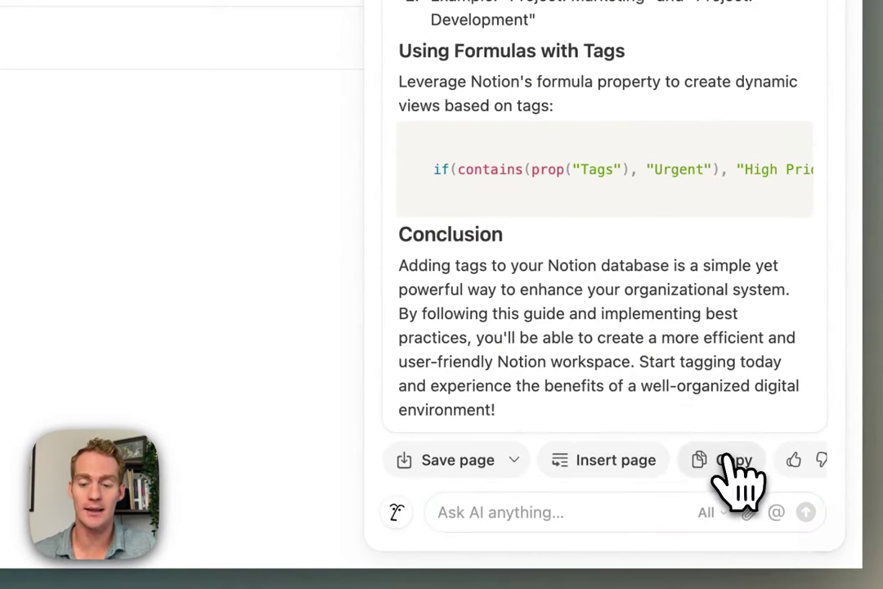
click(731, 462)
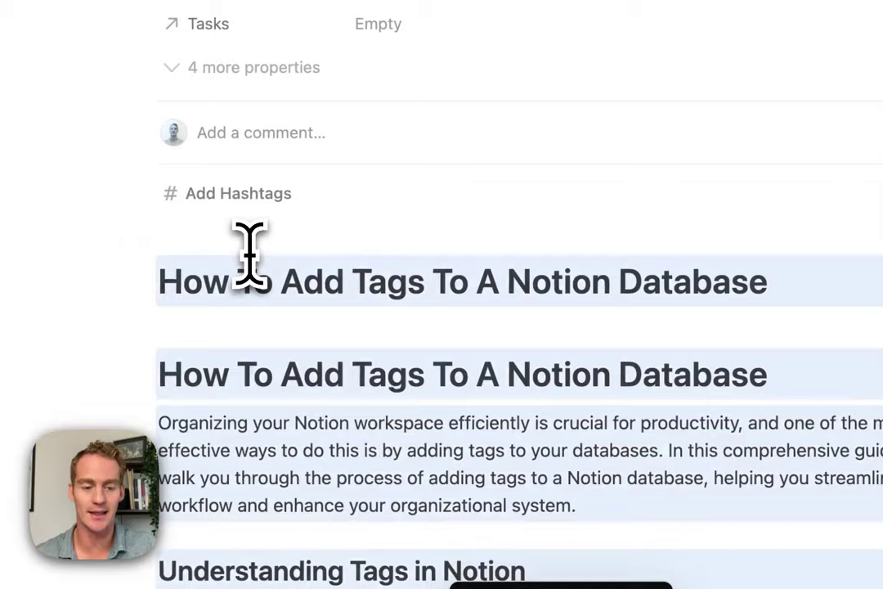
Step: Delete the duplicate "How To Add Tags To A Notion Database" heading and the empty line above the article, and check the page
triple_click(484, 278)
key(BackSpace)
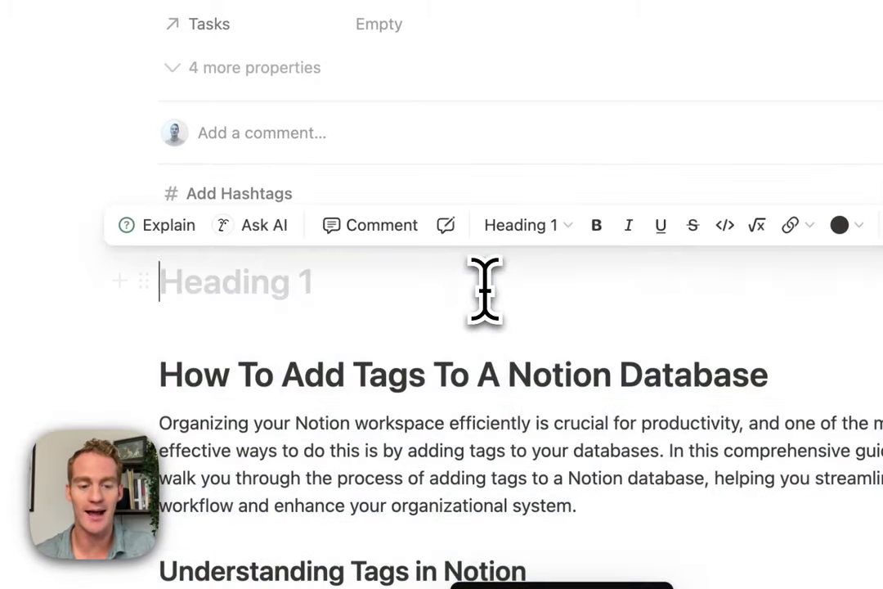
key(BackSpace)
key(BackSpace)
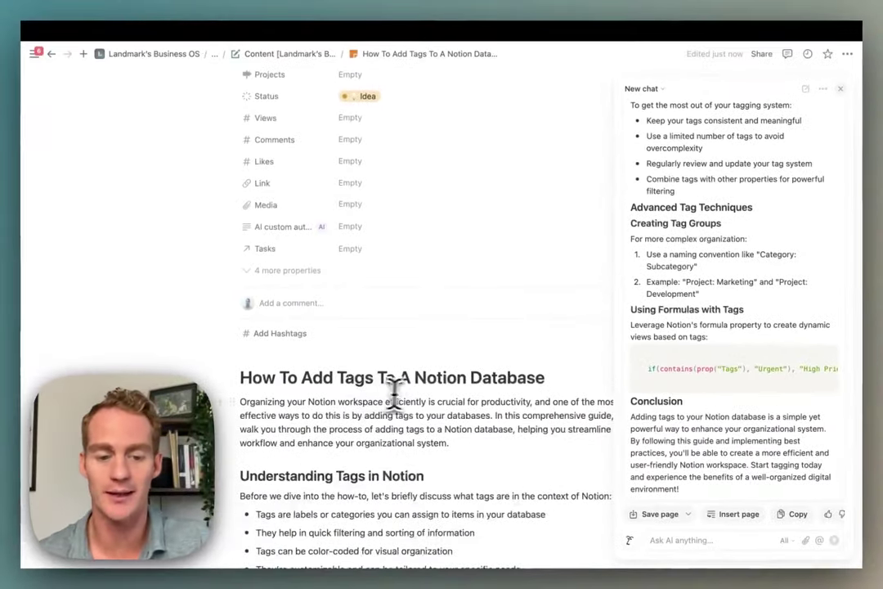
scroll(393, 395, down, 10)
scroll(413, 393, up, 13)
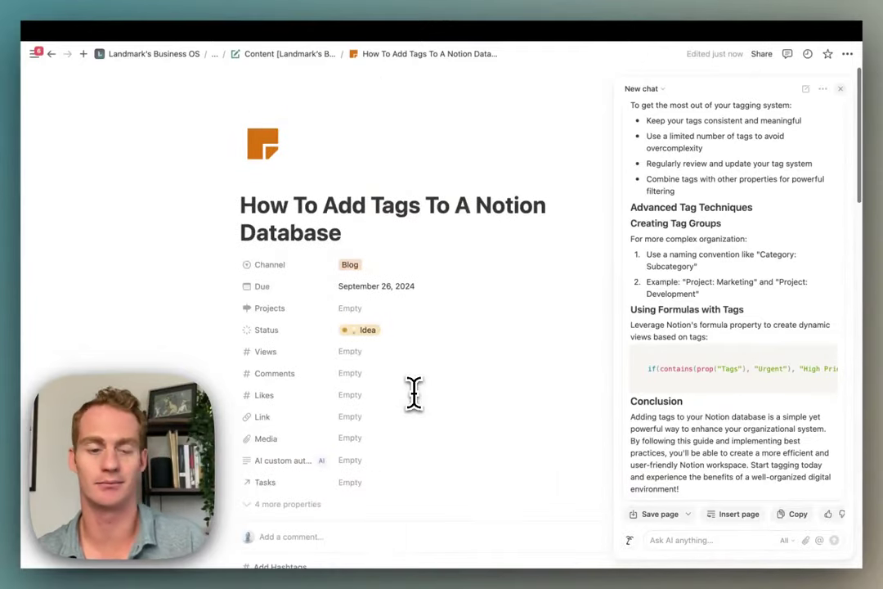
click(438, 234)
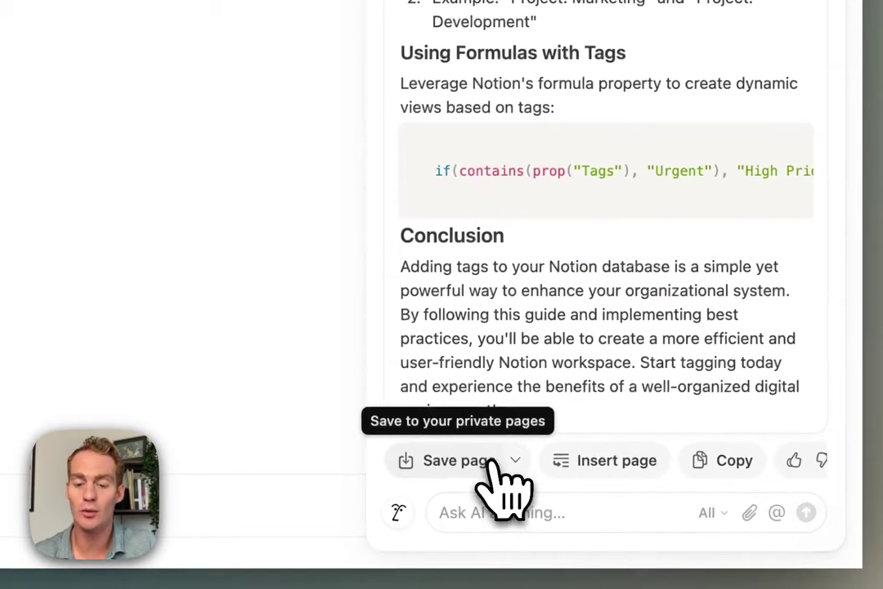
Step: Save the chat's drafted article as a new page in the "Content [Landmark's Business OS]" database
click(512, 461)
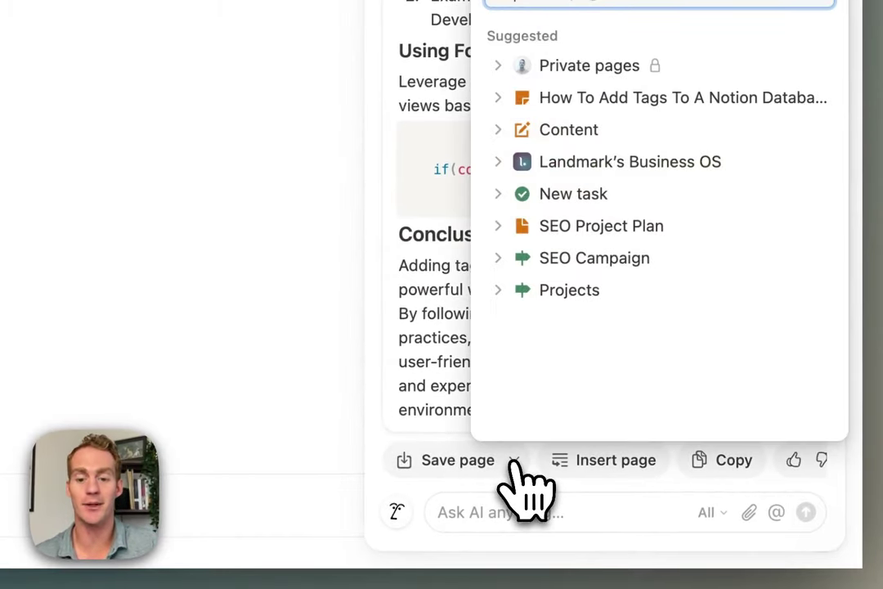
text(content)
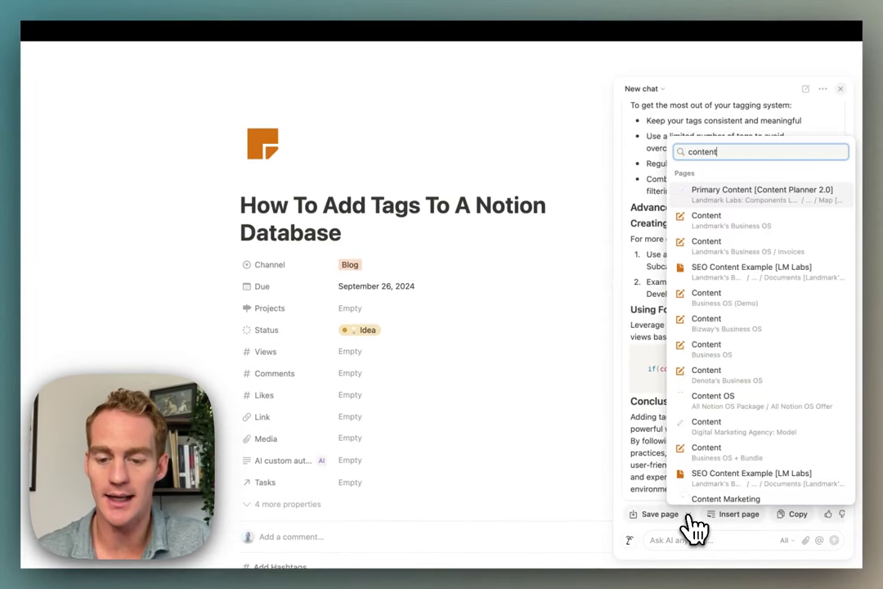
text( [landmark's business os)
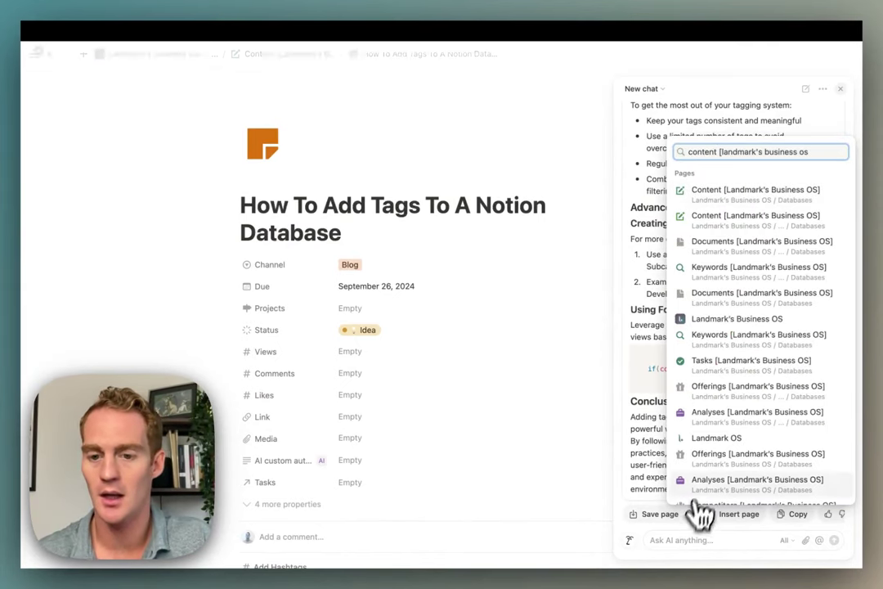
click(785, 209)
Step: Open the newly saved article from the Content posts list and look through its sections to the conclusion
click(501, 310)
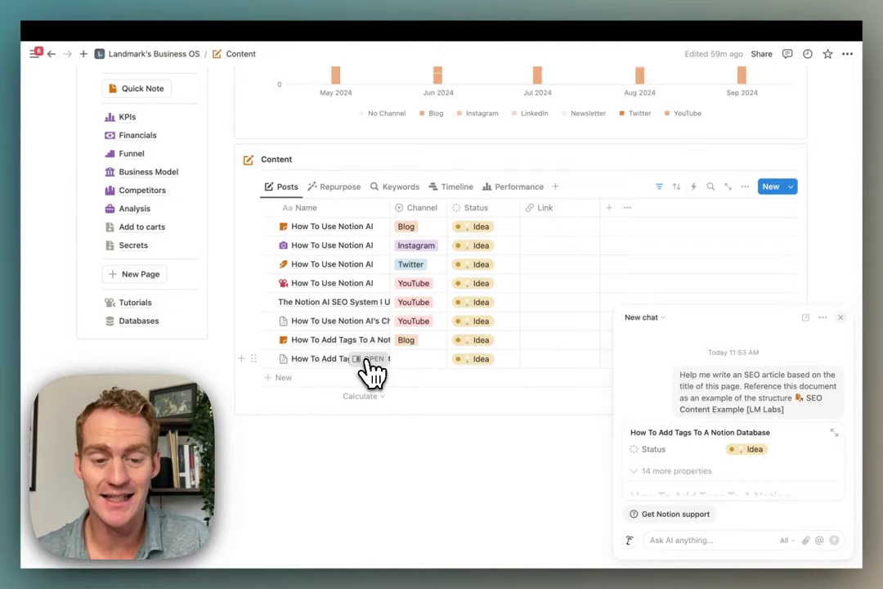
click(373, 360)
scroll(586, 299, down, 10)
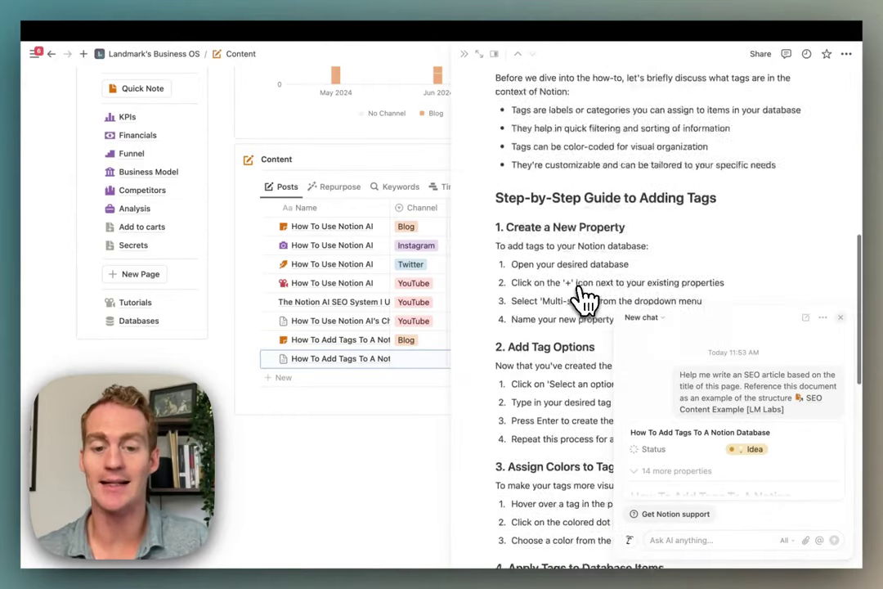
scroll(586, 300, down, 10)
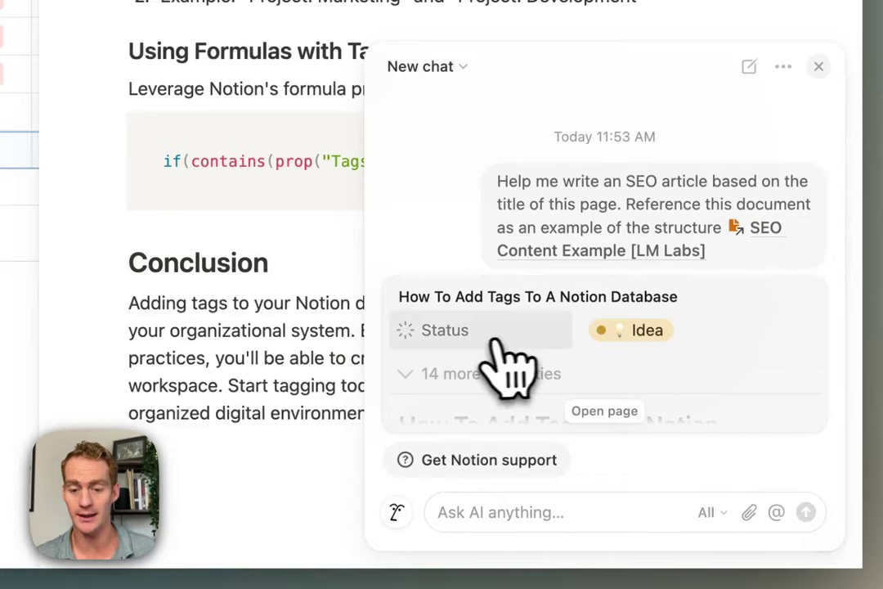
Step: Expand the saved article's properties on its card in the chat and set its Channel to Blog
click(489, 373)
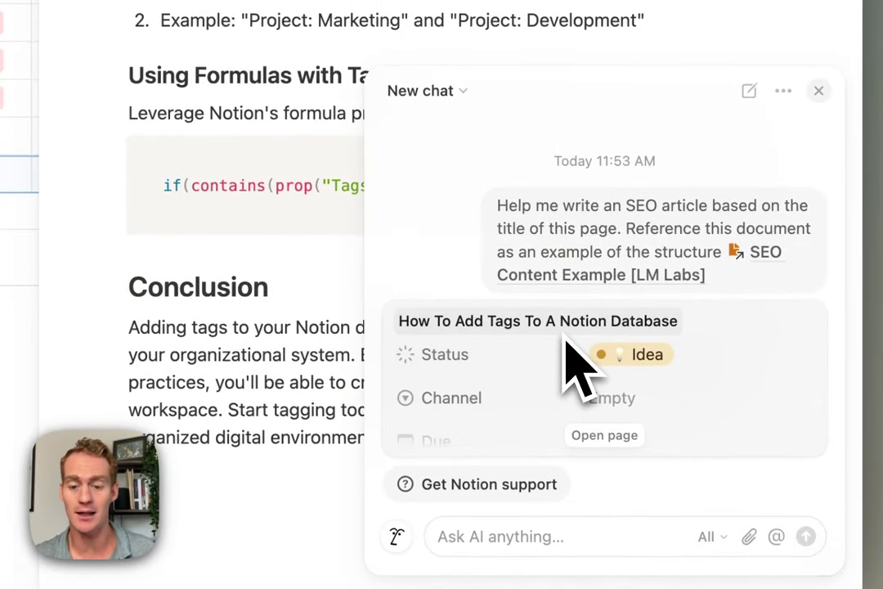
click(615, 409)
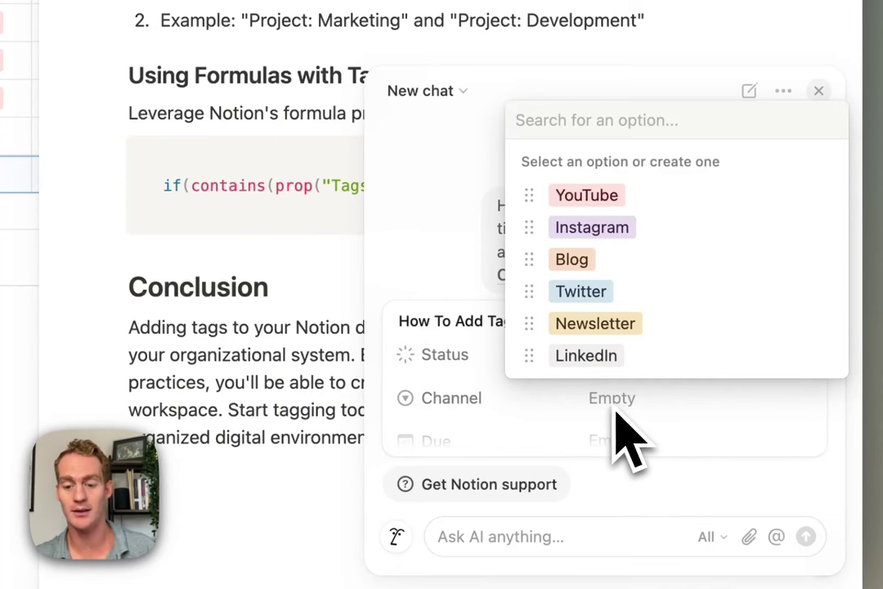
click(601, 262)
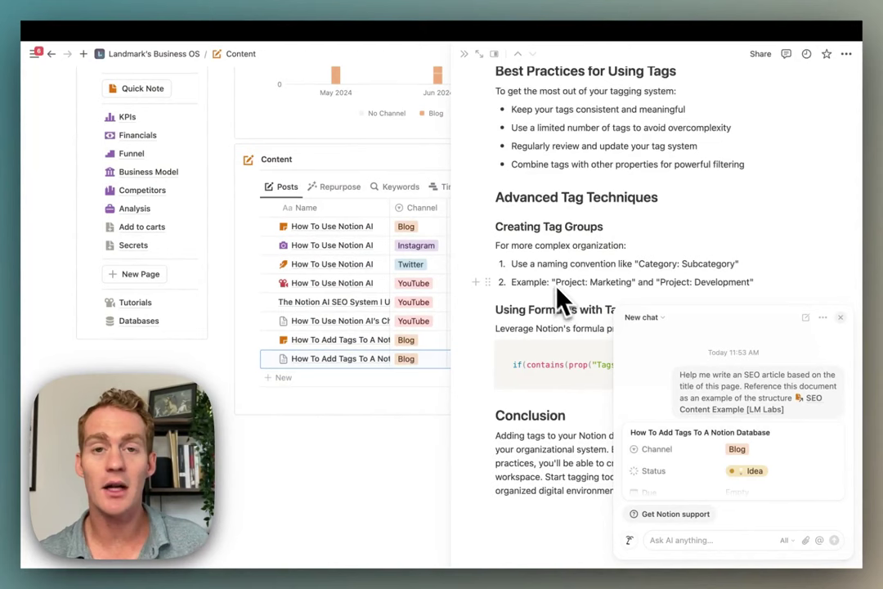
Step: Close the article preview, go to the SEO Campaign project page and show its Tasks board
click(466, 56)
scroll(511, 294, up, 5)
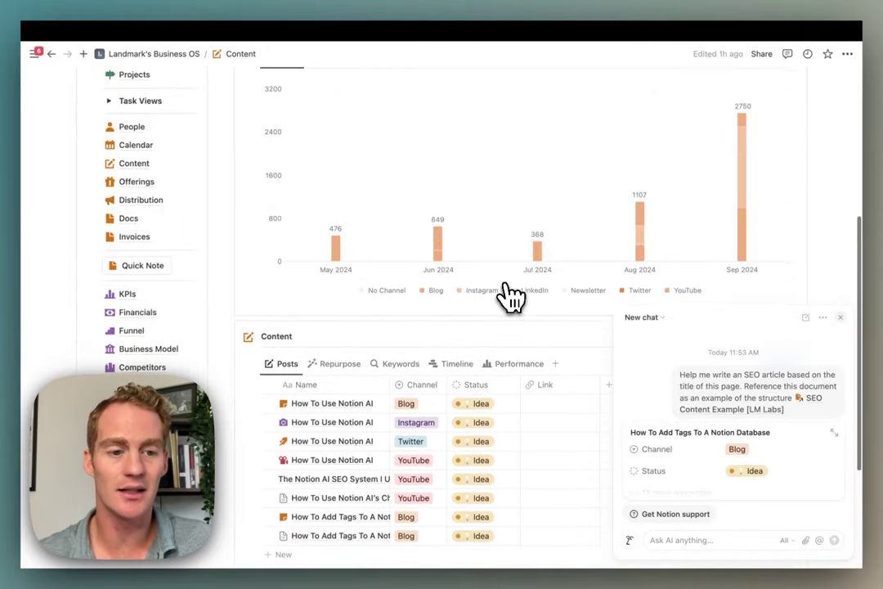
click(134, 164)
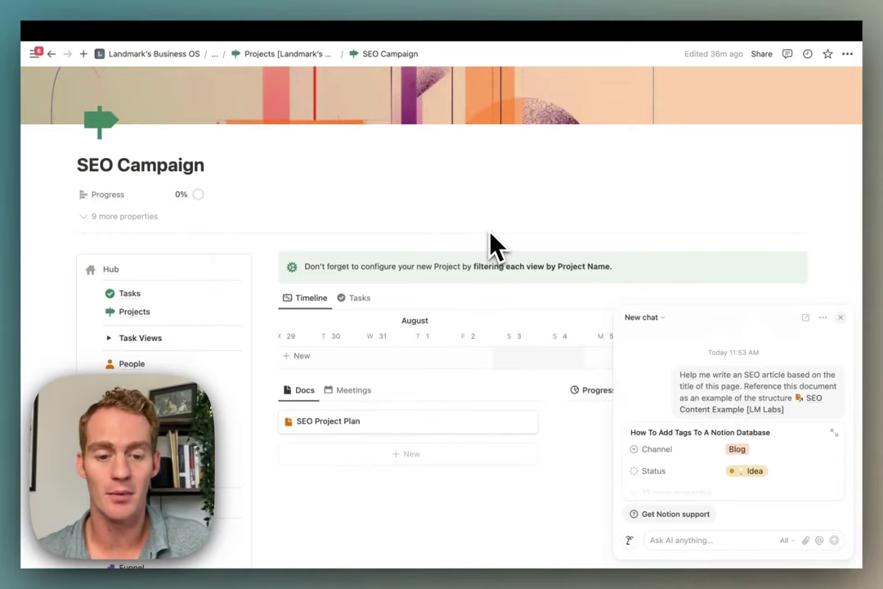
scroll(490, 235, down, 2)
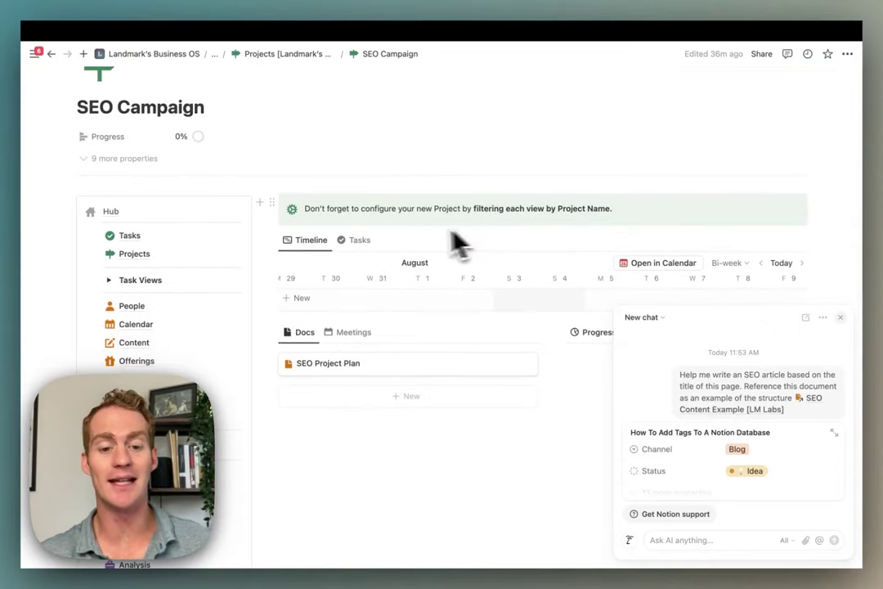
click(357, 240)
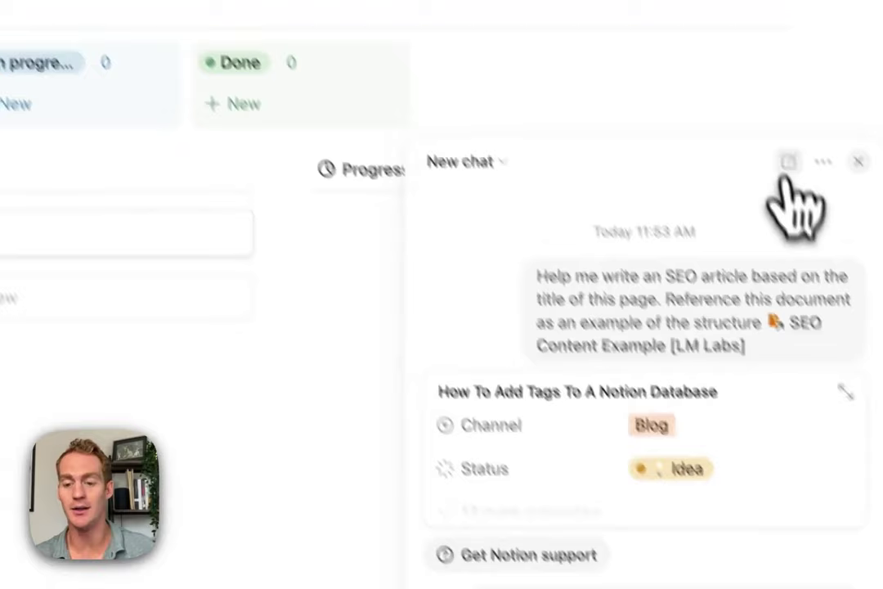
Step: Start a new AI chat about this page and send "Give me a list of tasks to help me complete this project. Give it as a list of to-dos"
click(787, 162)
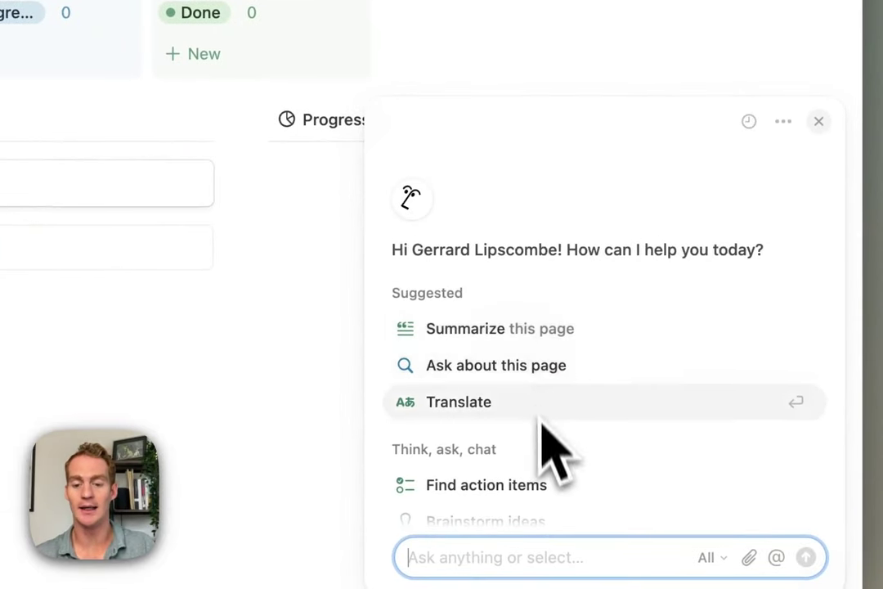
click(515, 365)
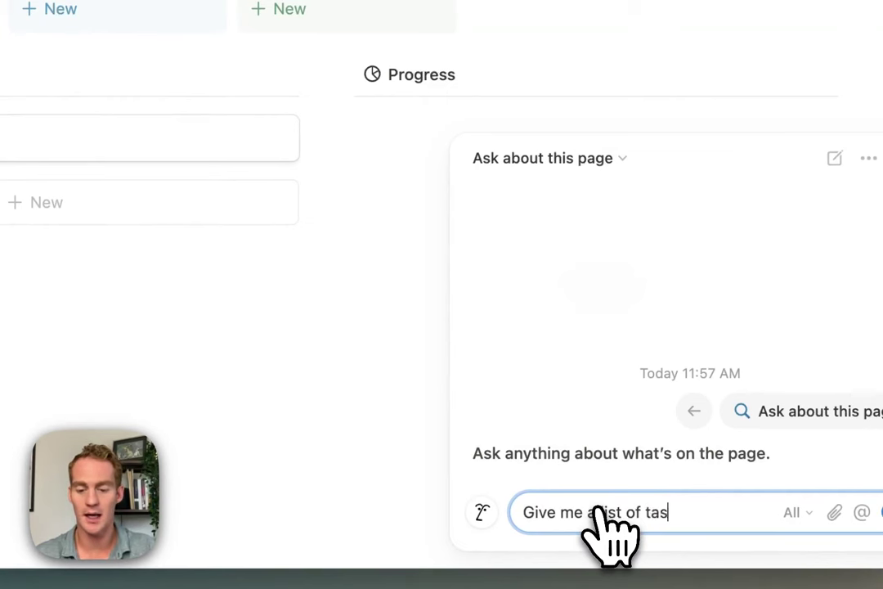
text(e complete this project. Give it as a lis)
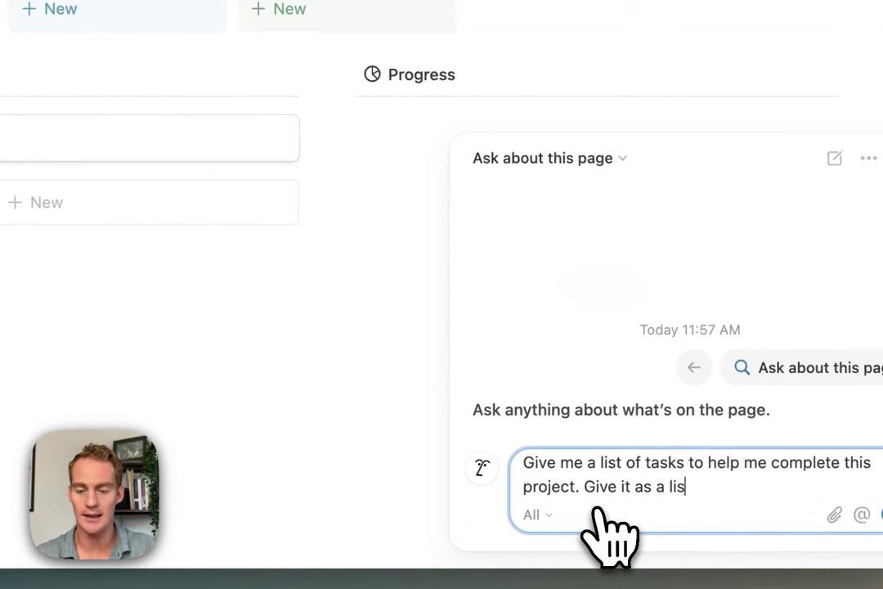
text(t of to-dos)
key(Return)
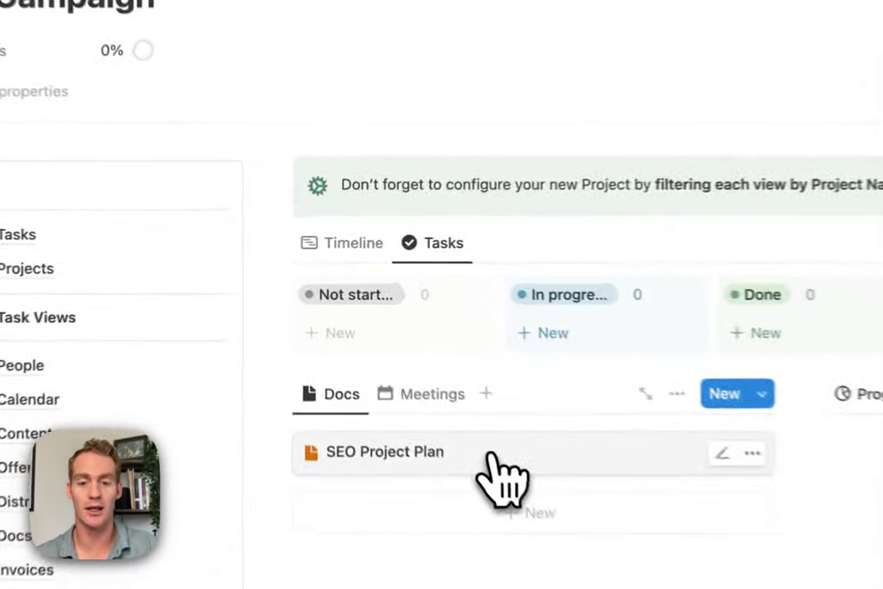
Step: Open the SEO Project Plan document, look through its overview, goals and timeline, and close it again
click(390, 358)
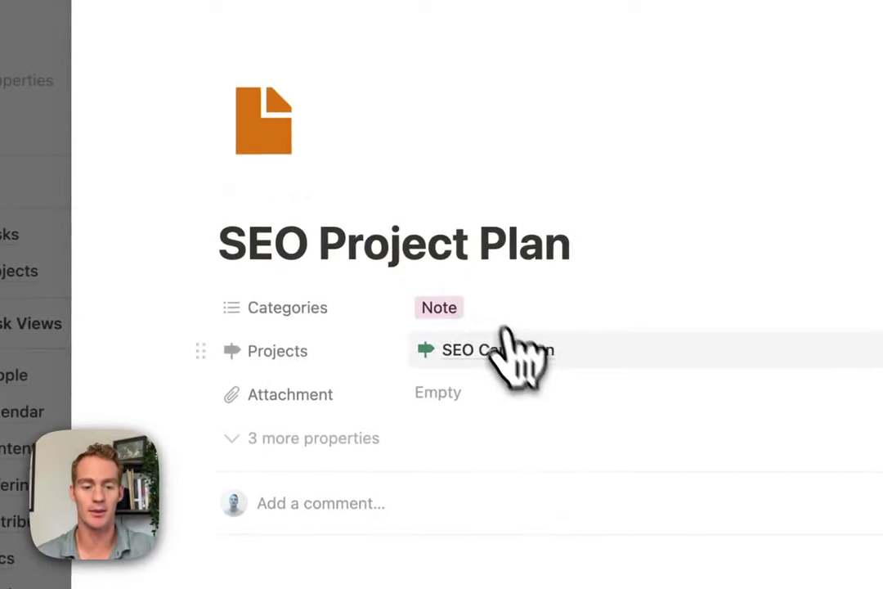
scroll(514, 352, down, 5)
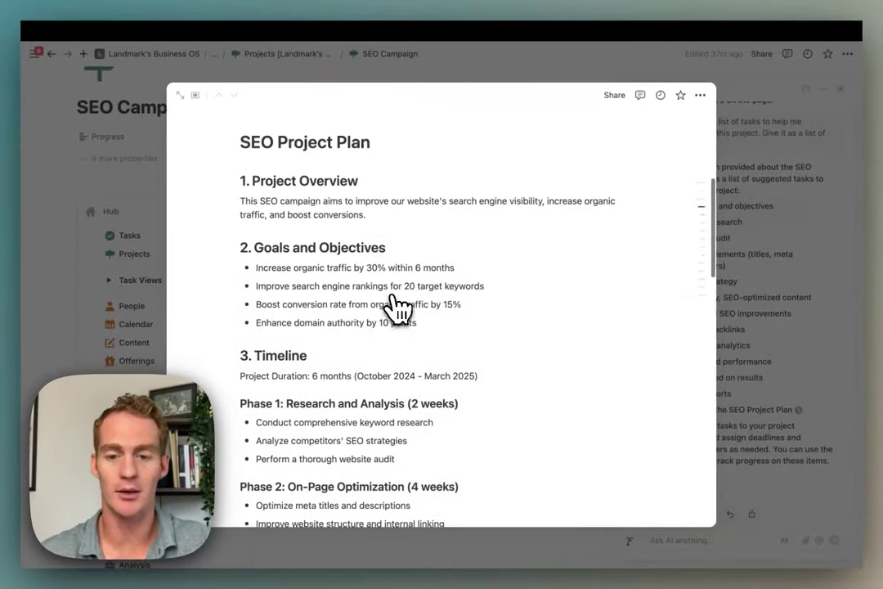
click(757, 250)
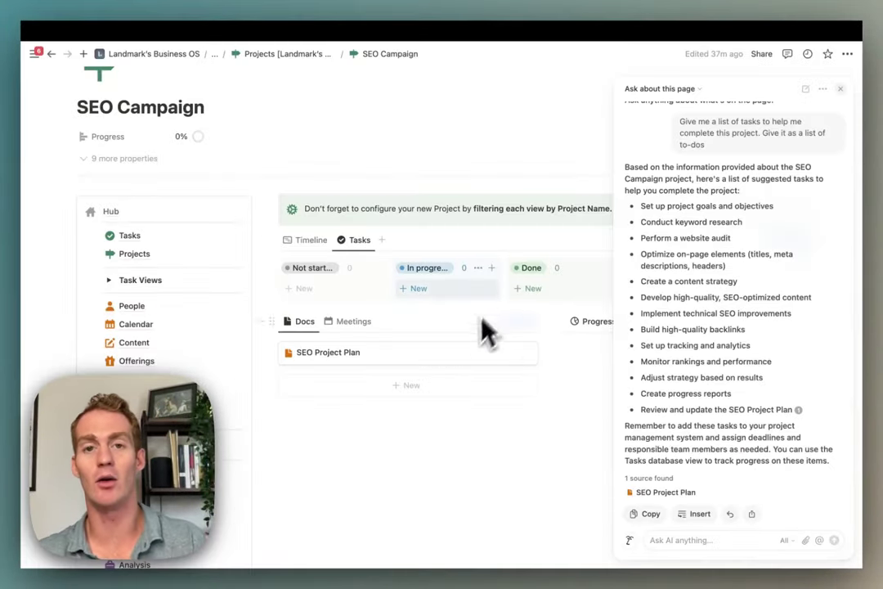
Step: Insert the AI's suggested task list into the SEO Campaign page and check it below the hub
scroll(491, 323, up, 3)
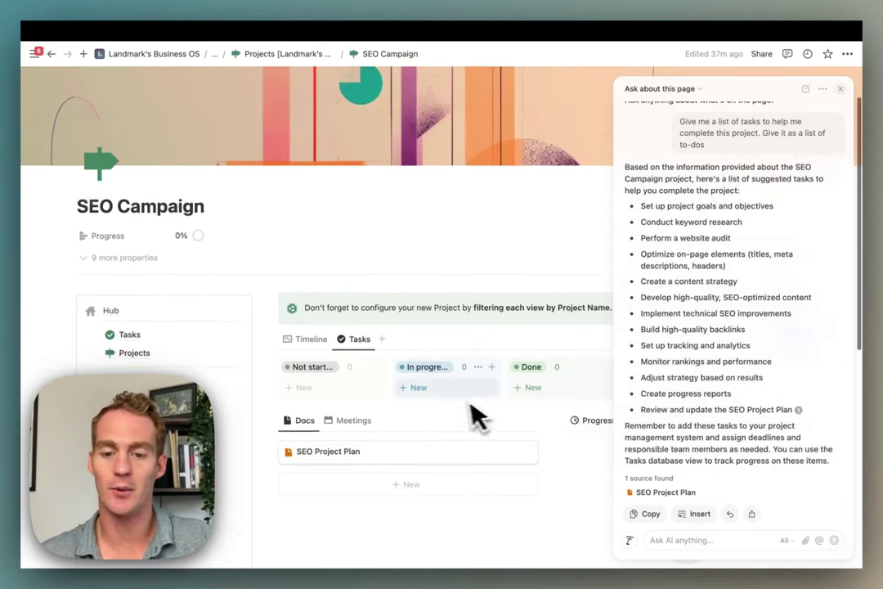
scroll(470, 414, down, 3)
click(700, 513)
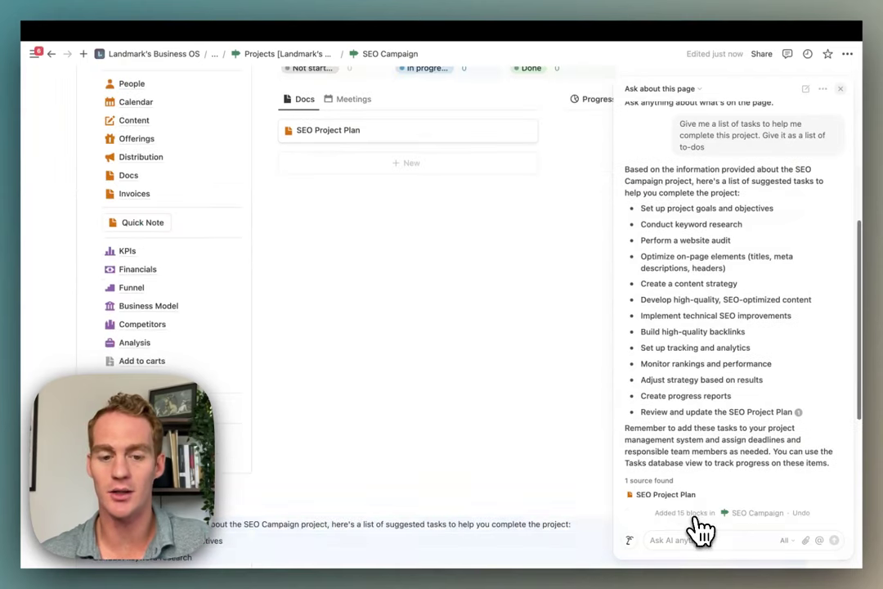
scroll(439, 384, down, 4)
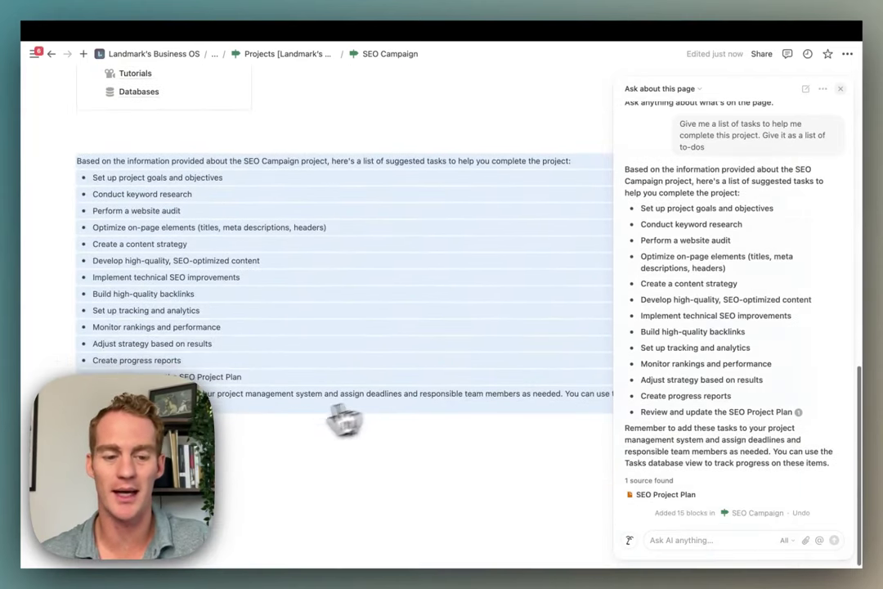
Step: Move the inserted task list blocks up into the column directly below the SEO Project Plan document
scroll(112, 233, up, 2)
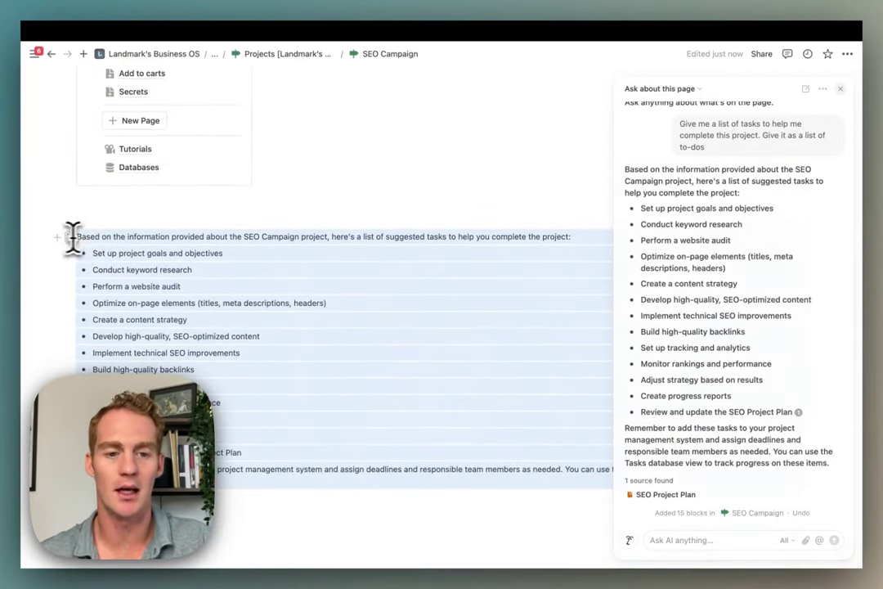
drag(72, 237, 310, 155)
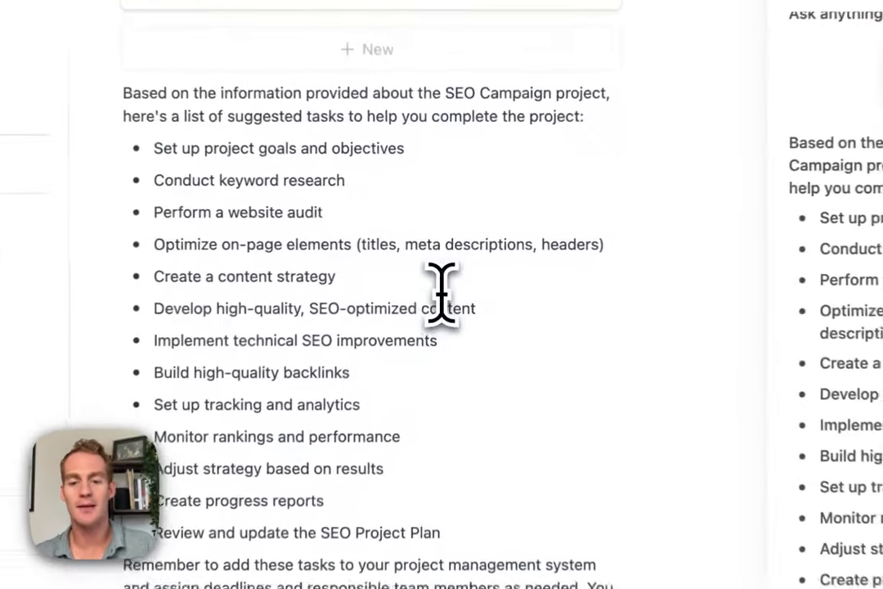
scroll(418, 221, up, 7)
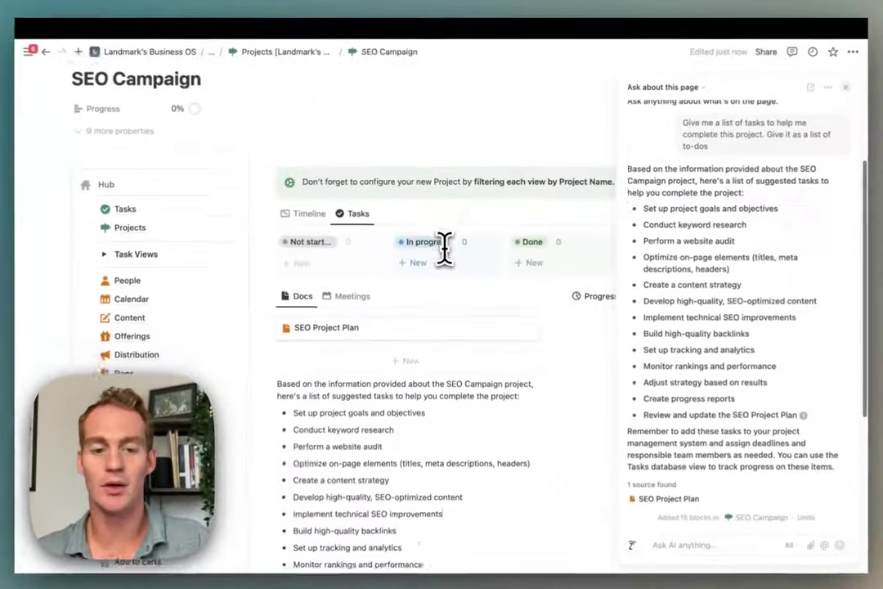
scroll(444, 247, down, 3)
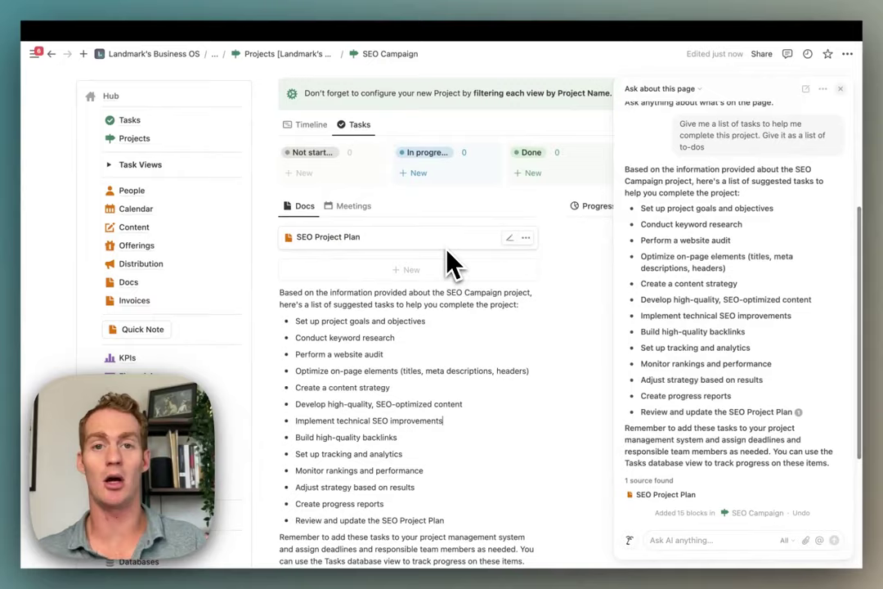
scroll(450, 256, down, 1)
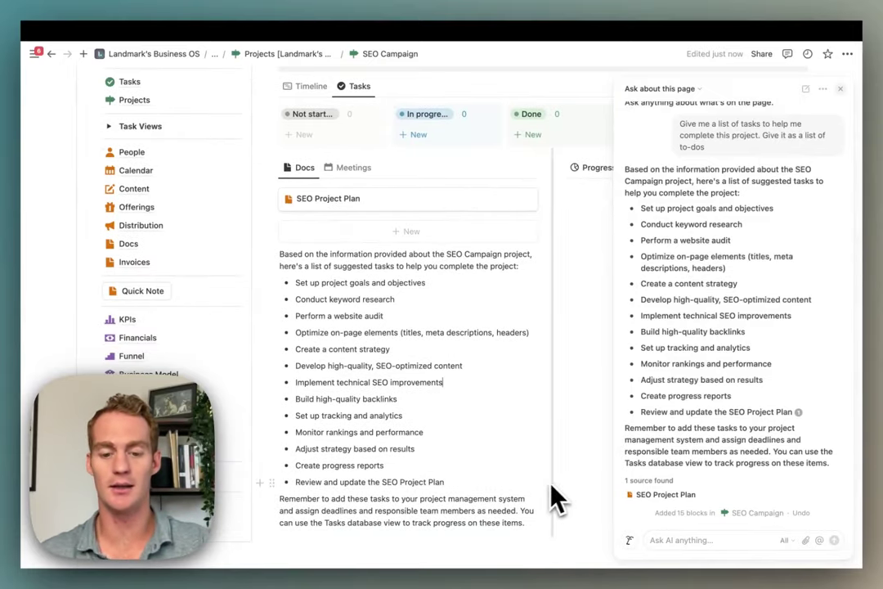
Step: Select all the bulleted tasks, from "Set up project goals and objectives" to "Review and update the SEO Project Plan", and move them into the board's Not started column
drag(524, 483, 296, 293)
drag(301, 200, 292, 187)
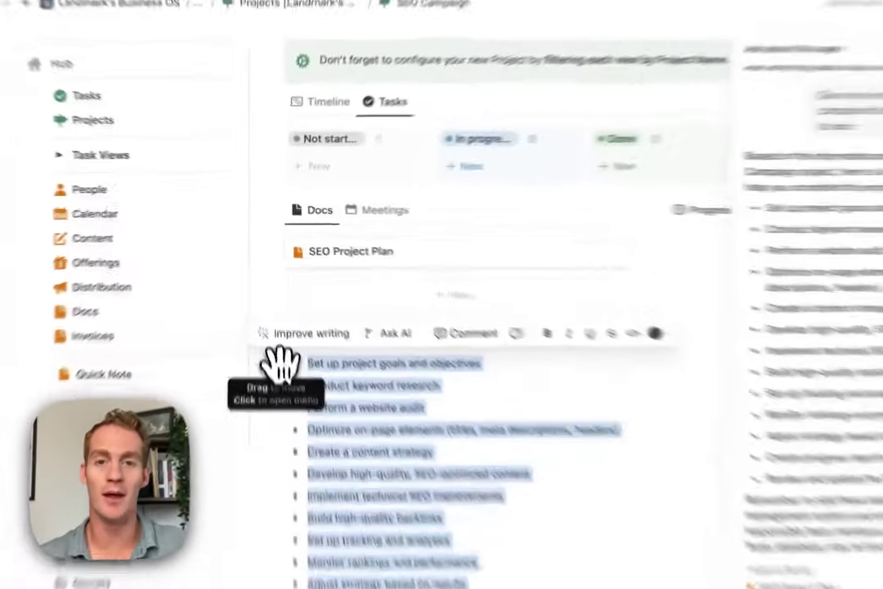
drag(300, 214, 355, 0)
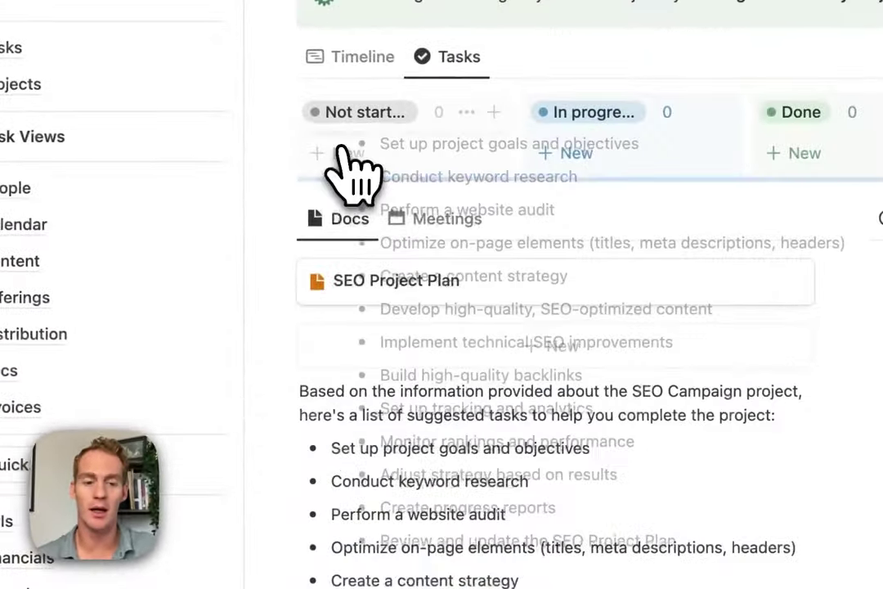
drag(353, 170, 351, 168)
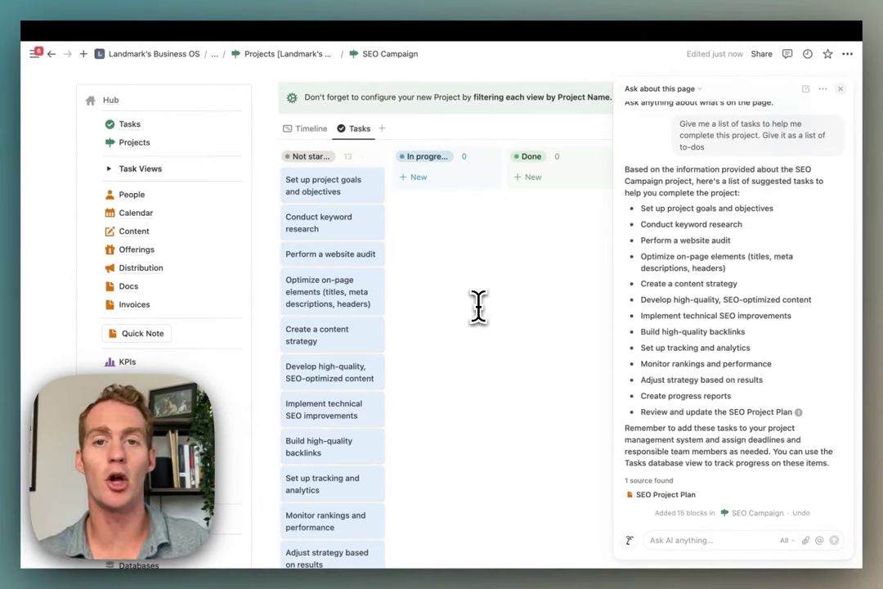
Step: Delete the two leftover AI paragraphs, the list introduction and the closing reminder, below the SEO Project Plan document
scroll(479, 307, down, 3)
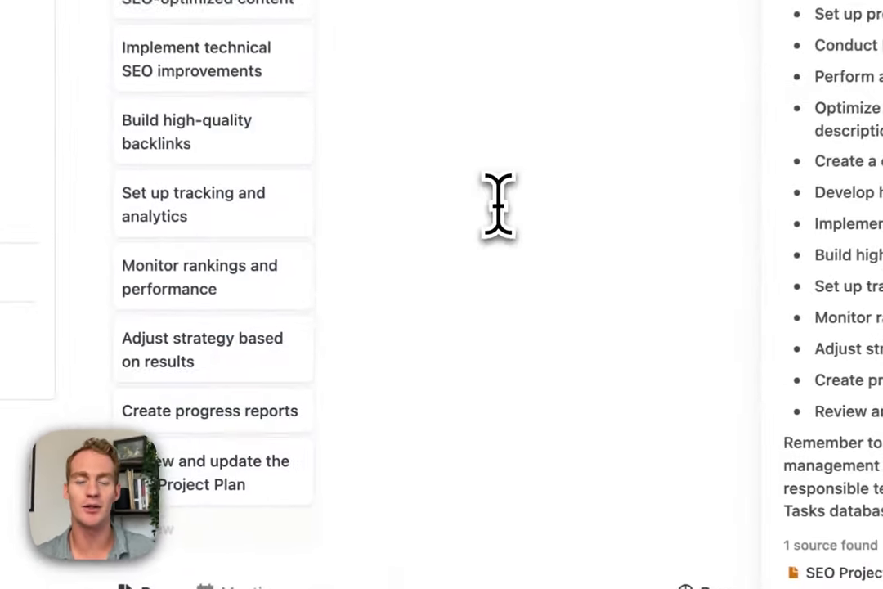
scroll(499, 200, down, 5)
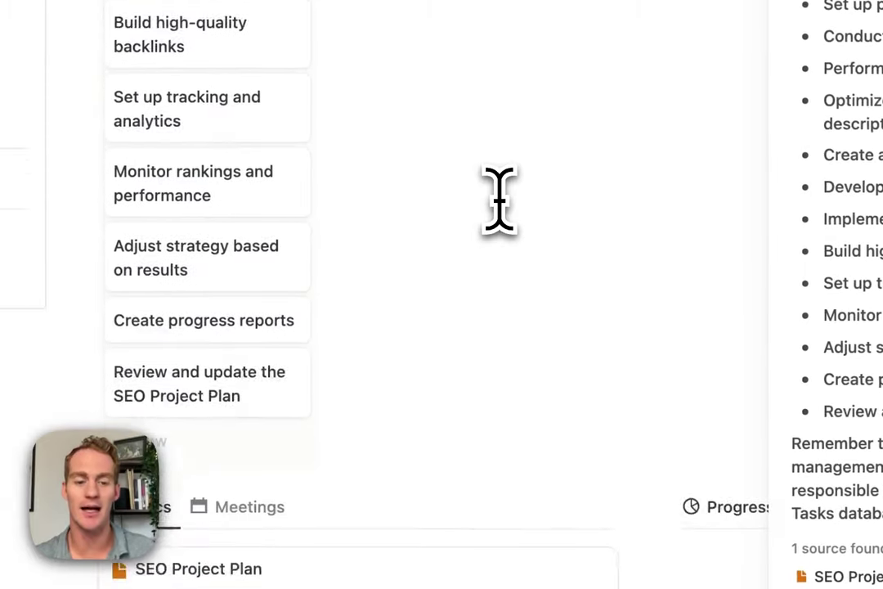
scroll(505, 209, down, 2)
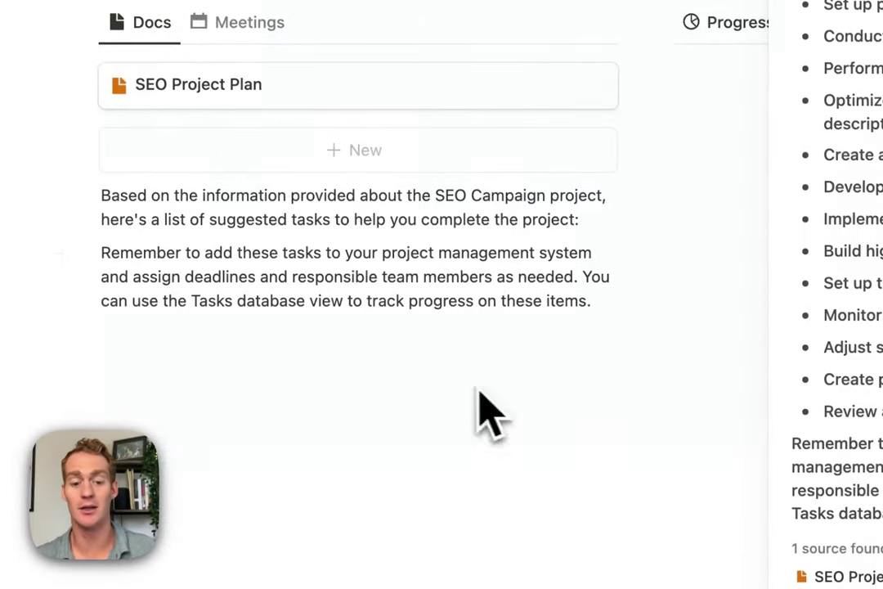
drag(480, 390, 386, 229)
key(BackSpace)
Step: Move "Perform a website audit", "Develop high-quality, SEO-optimized content" and "Build high-quality backlinks" to In progress, and "Create a content strategy" to Done
scroll(428, 325, up, 10)
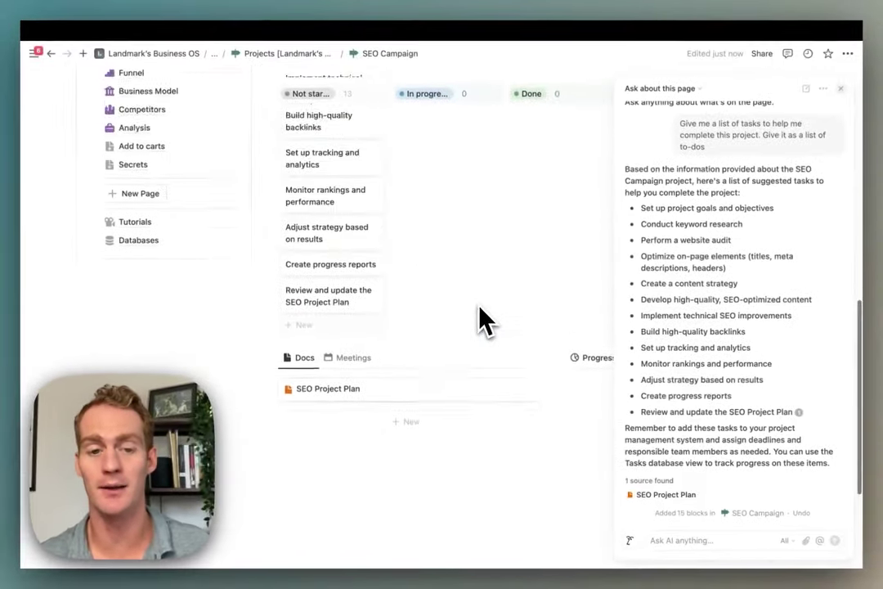
drag(320, 264, 441, 203)
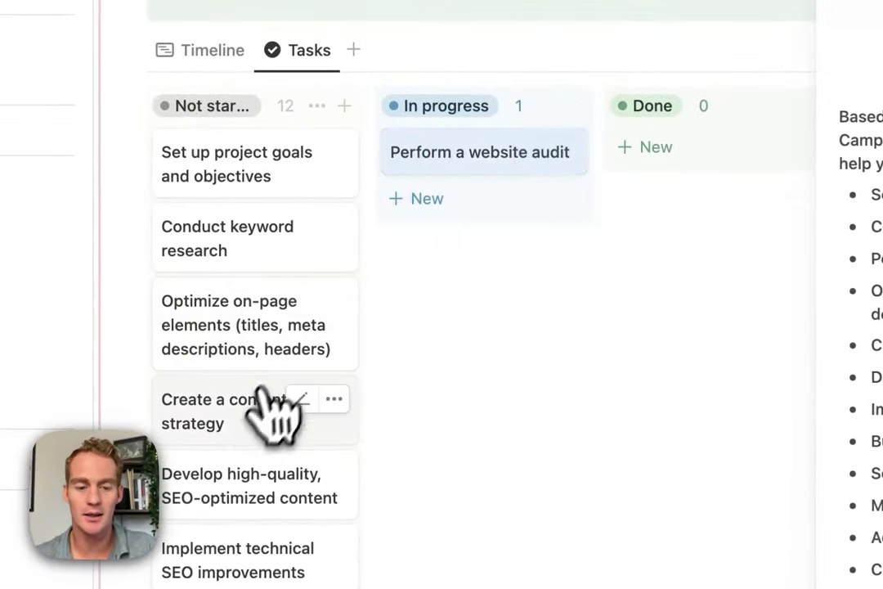
drag(282, 415, 660, 193)
drag(245, 432, 467, 143)
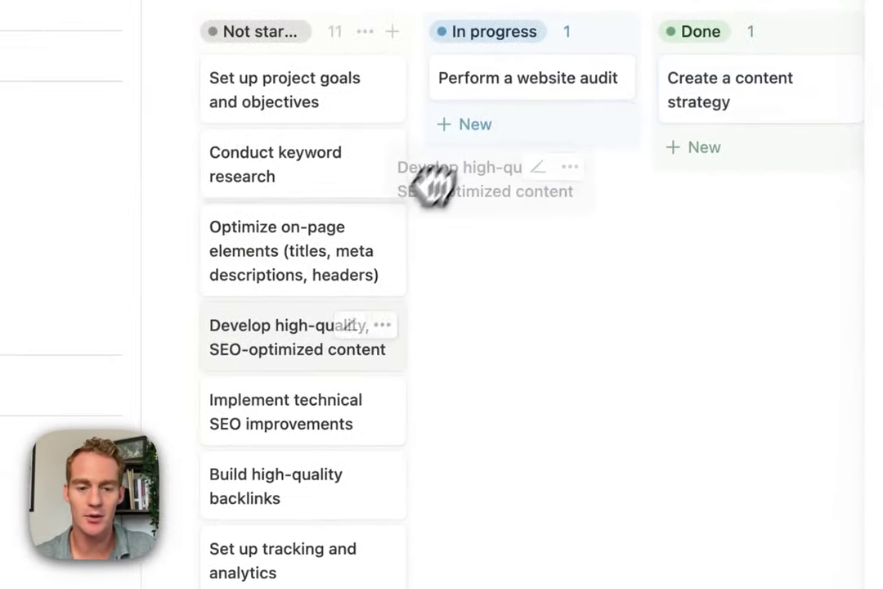
drag(307, 422, 533, 227)
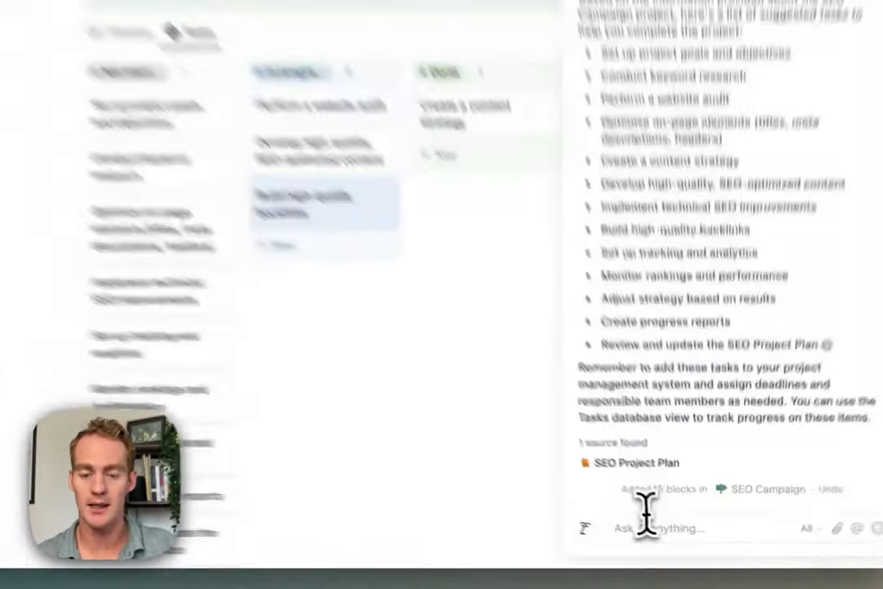
Step: Start a new AI chat and ask "Give me a summary of the tasks in this project and their current status"
click(663, 559)
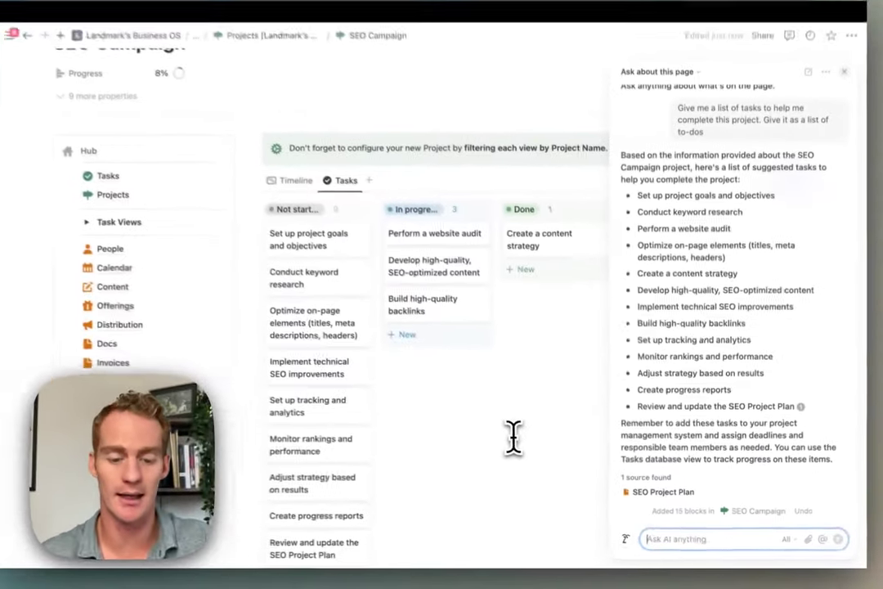
text(H)
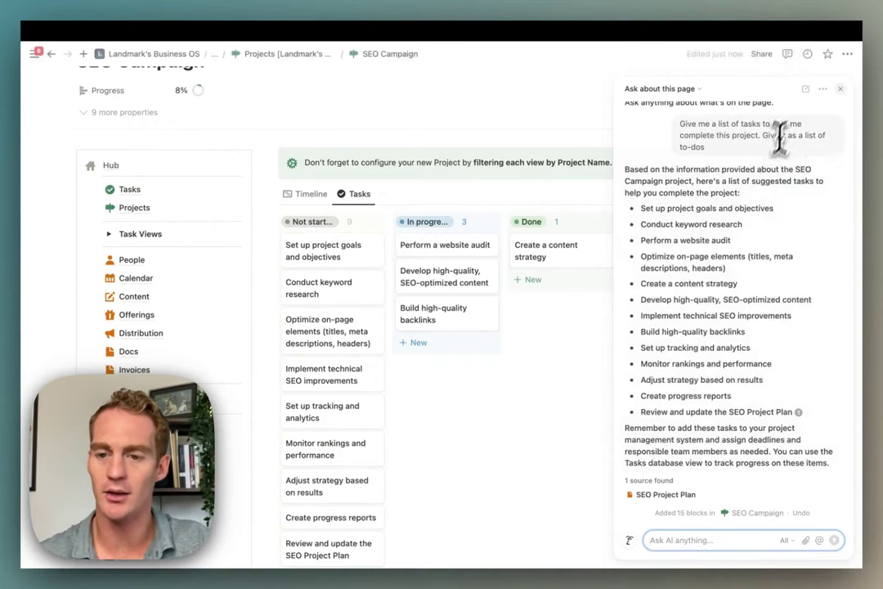
click(805, 89)
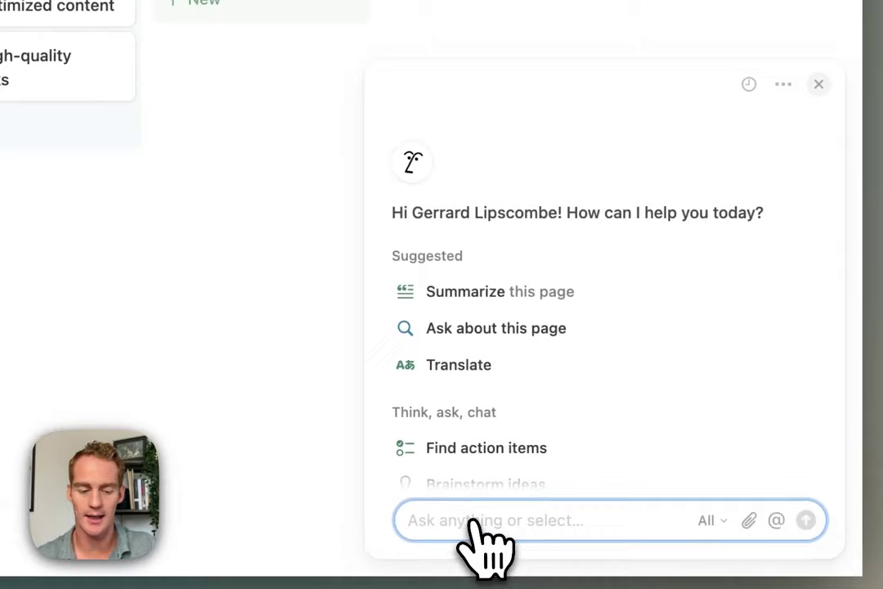
text(Give me a summary of the tasks in)
text( this project a)
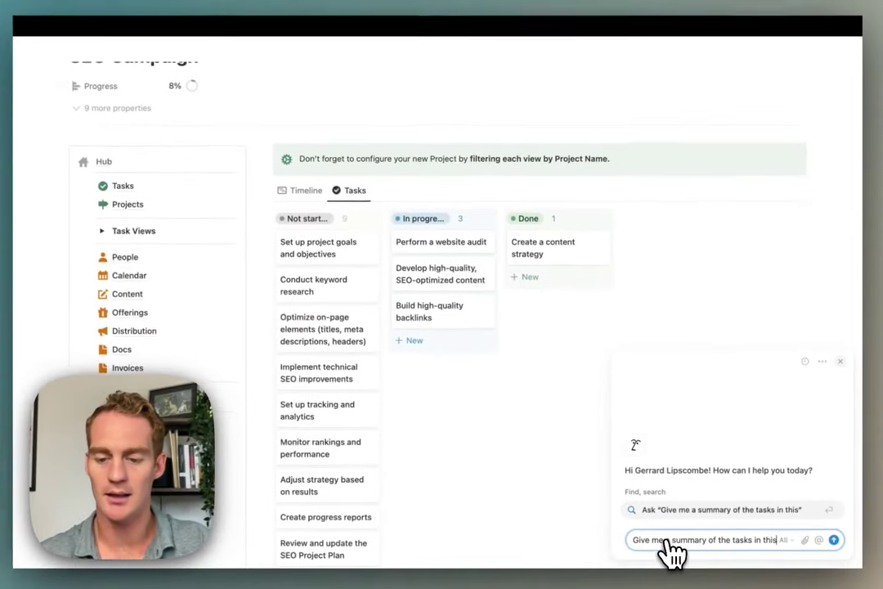
text(nd their c)
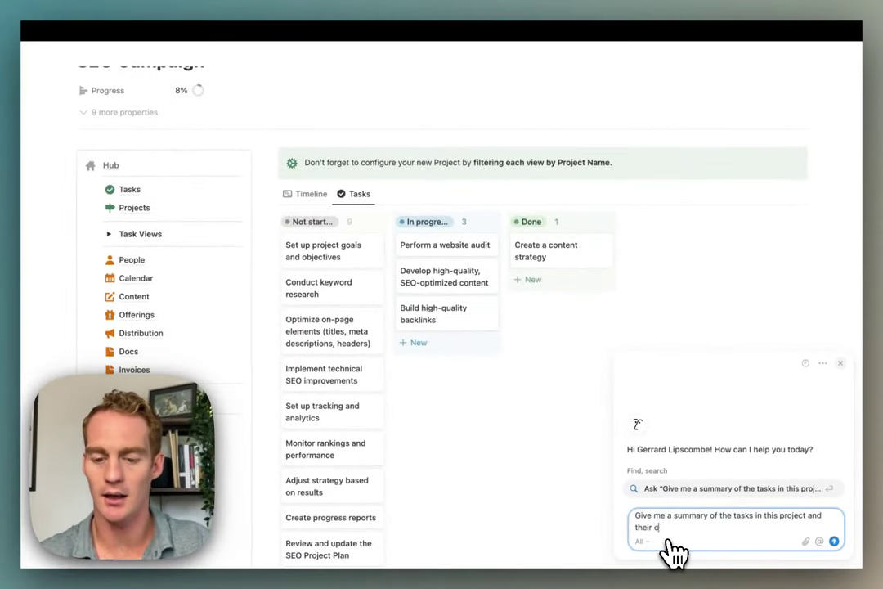
text(urrent status)
key(Return)
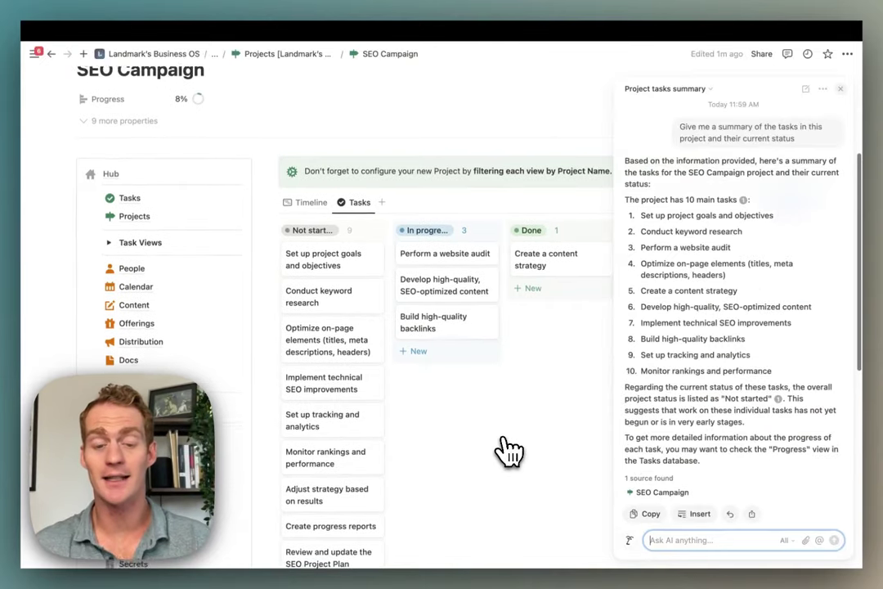
Step: Compare the AI's task summary and status remarks with the cards on the SEO Campaign task board
scroll(507, 449, up, 1)
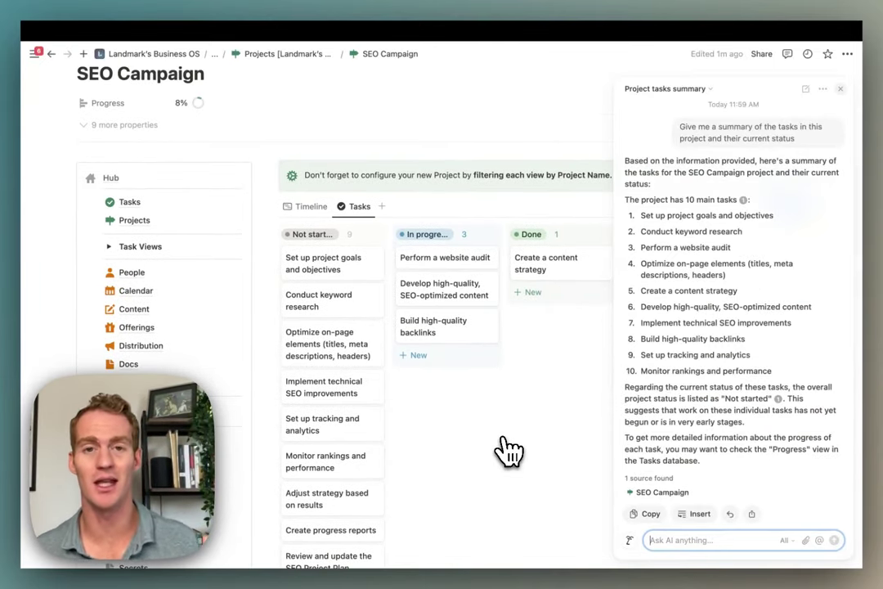
scroll(507, 449, up, 2)
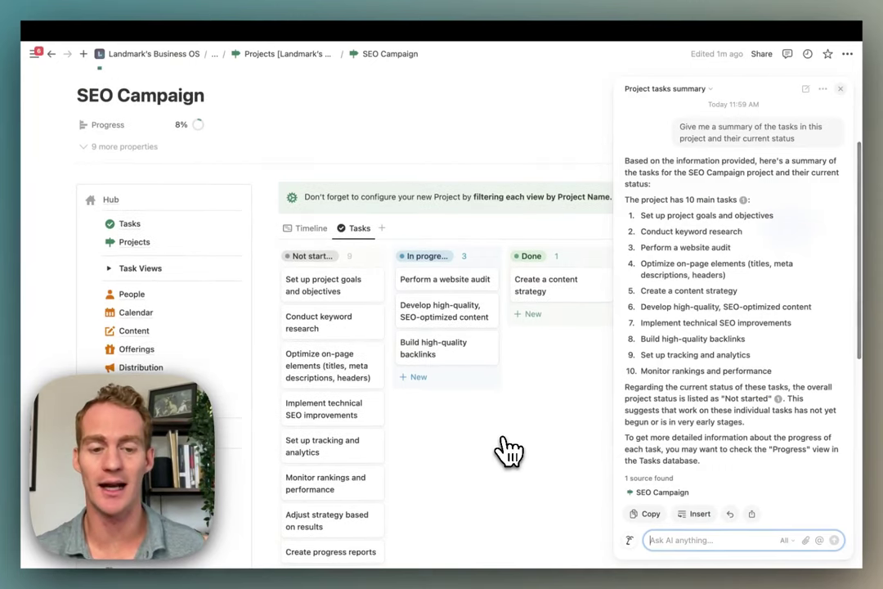
scroll(507, 449, down, 2)
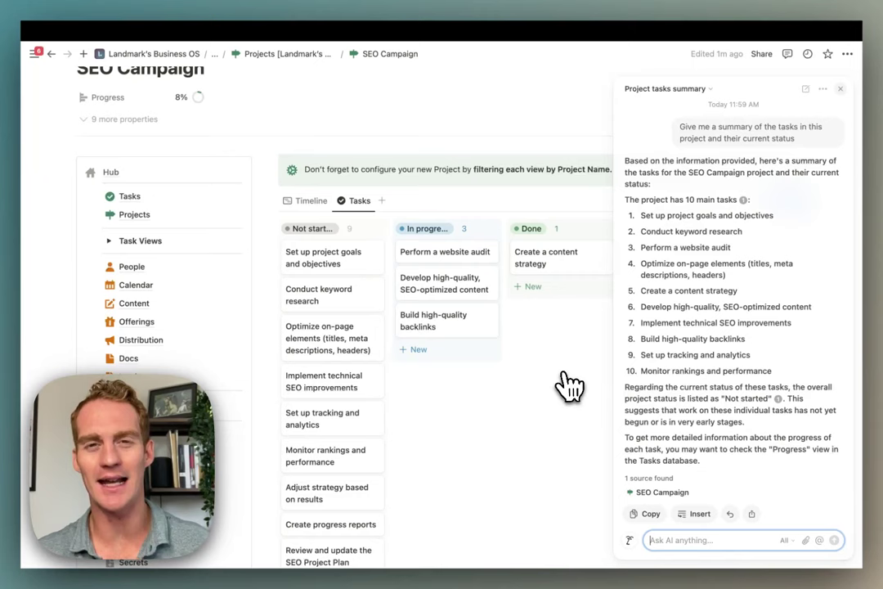
scroll(570, 386, down, 2)
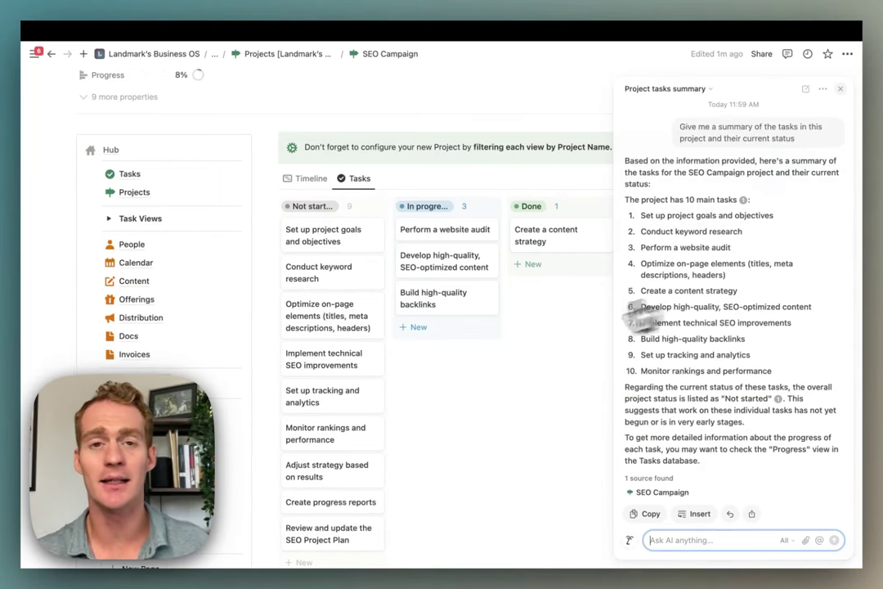
scroll(468, 372, down, 4)
scroll(468, 371, up, 3)
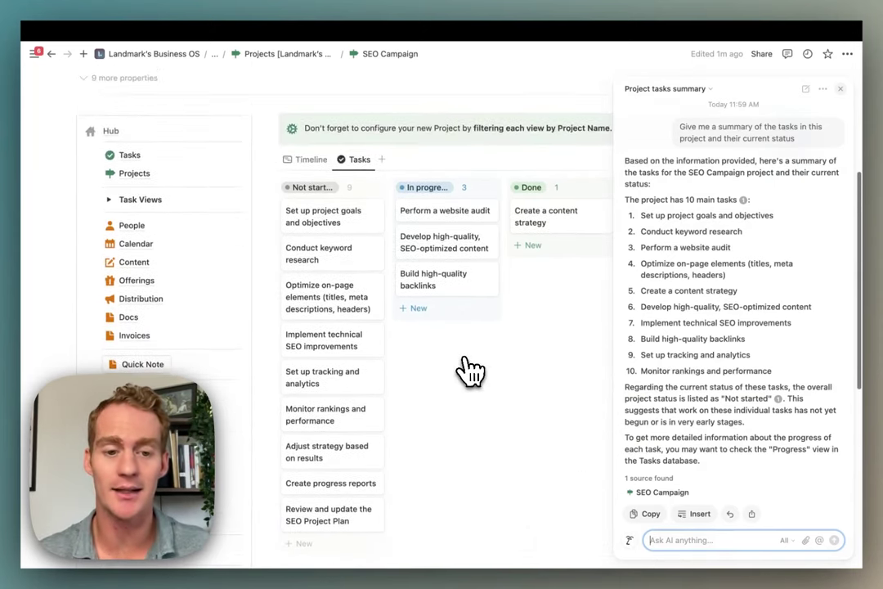
scroll(470, 372, up, 3)
scroll(473, 378, down, 1)
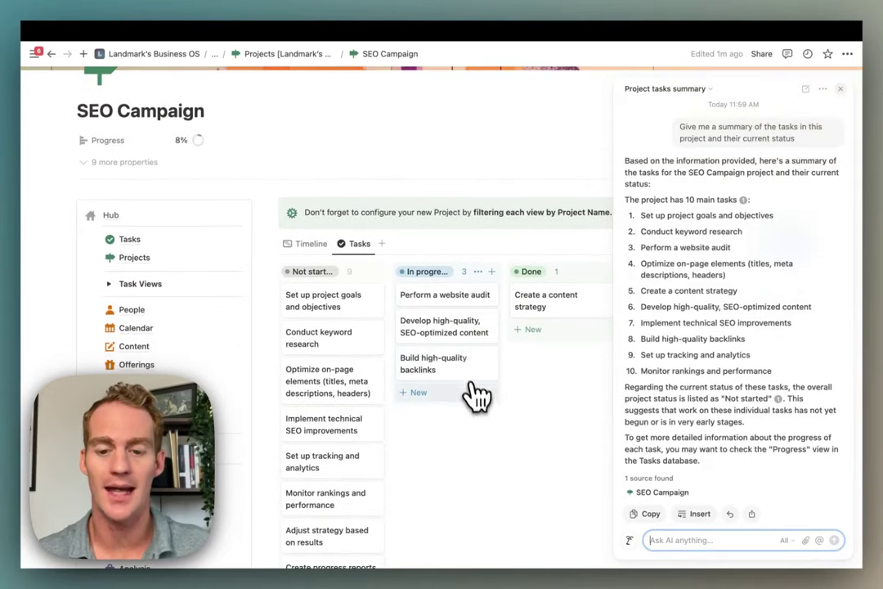
scroll(491, 409, down, 3)
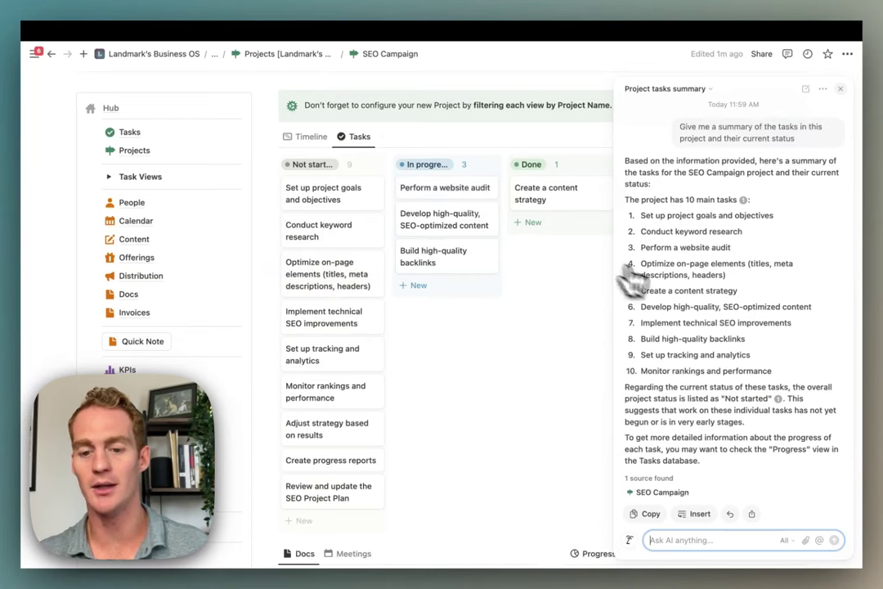
scroll(513, 402, down, 2)
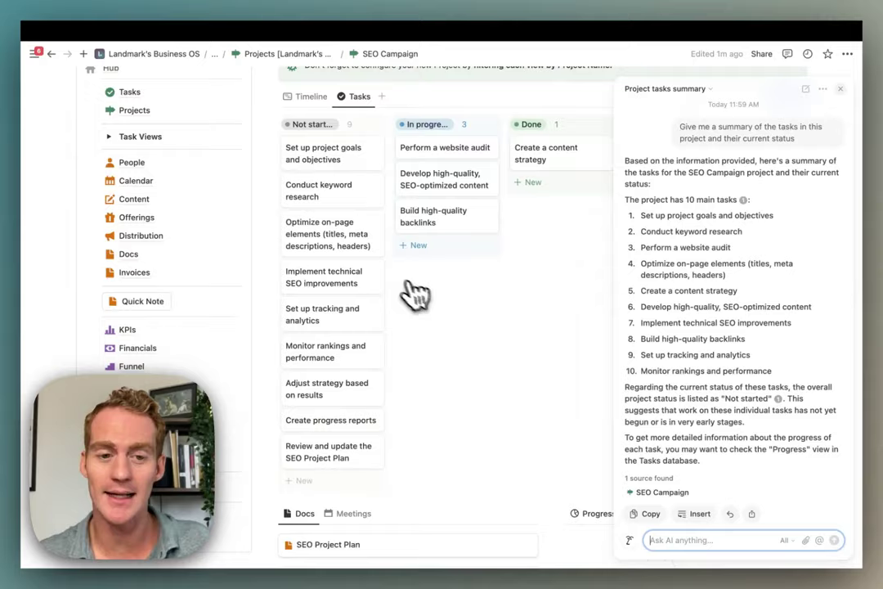
Step: Expand the hidden SEO Campaign page properties, review the status and linked tasks, and collapse them again
scroll(399, 286, up, 3)
click(208, 139)
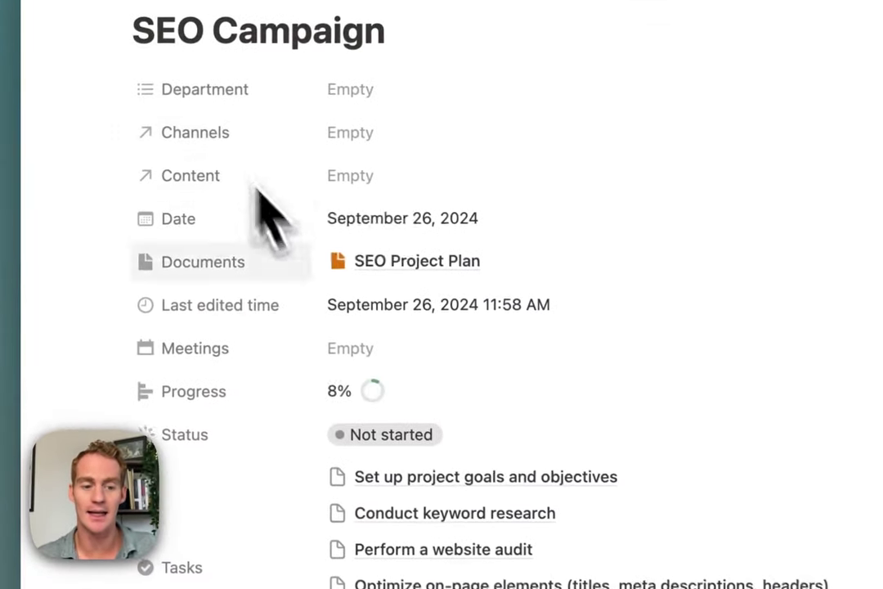
scroll(316, 442, down, 5)
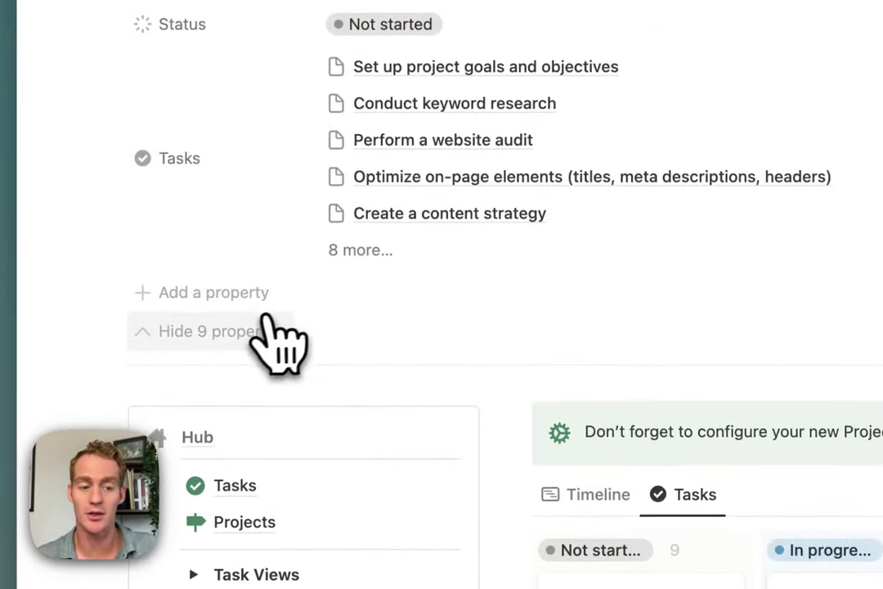
click(267, 323)
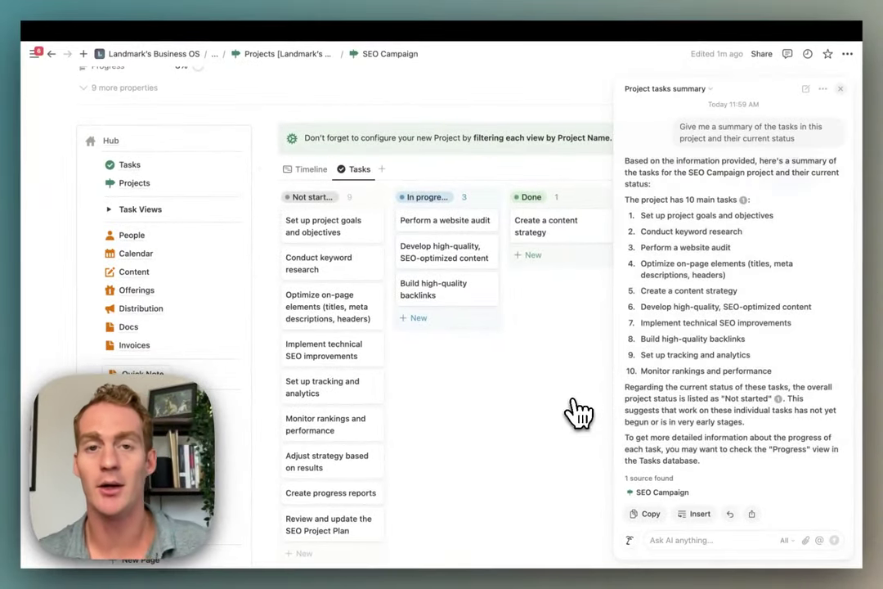
Step: Show the source database title above the Tasks board and hide it again
scroll(577, 413, down, 2)
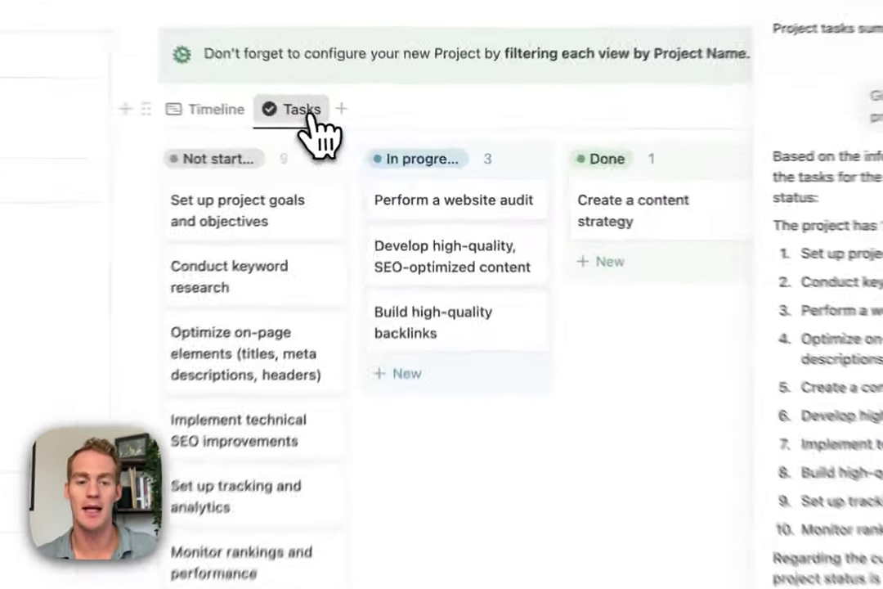
click(360, 135)
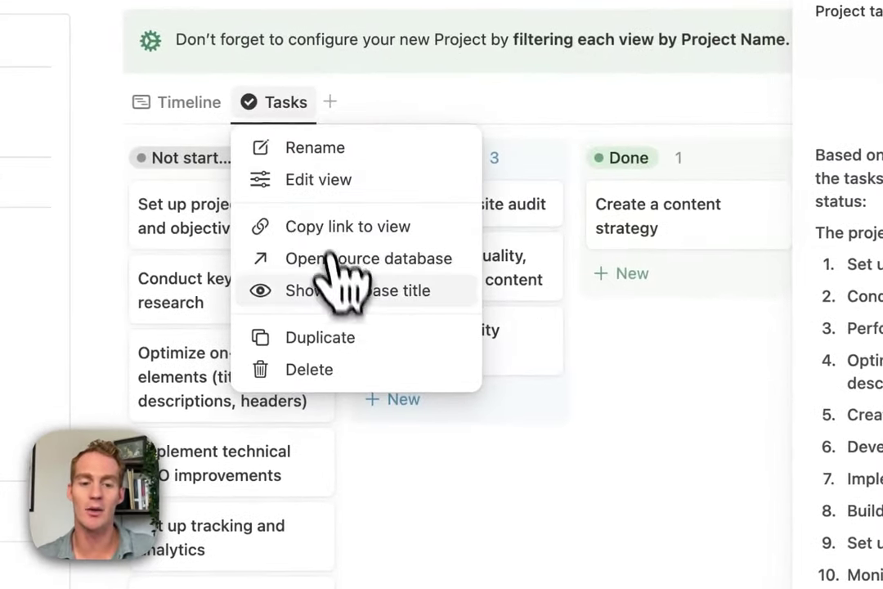
click(350, 288)
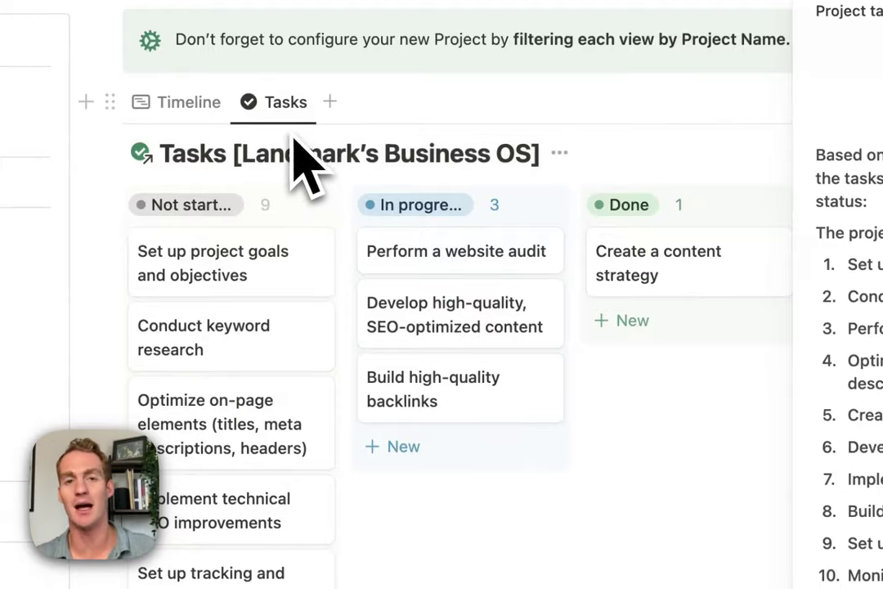
click(558, 153)
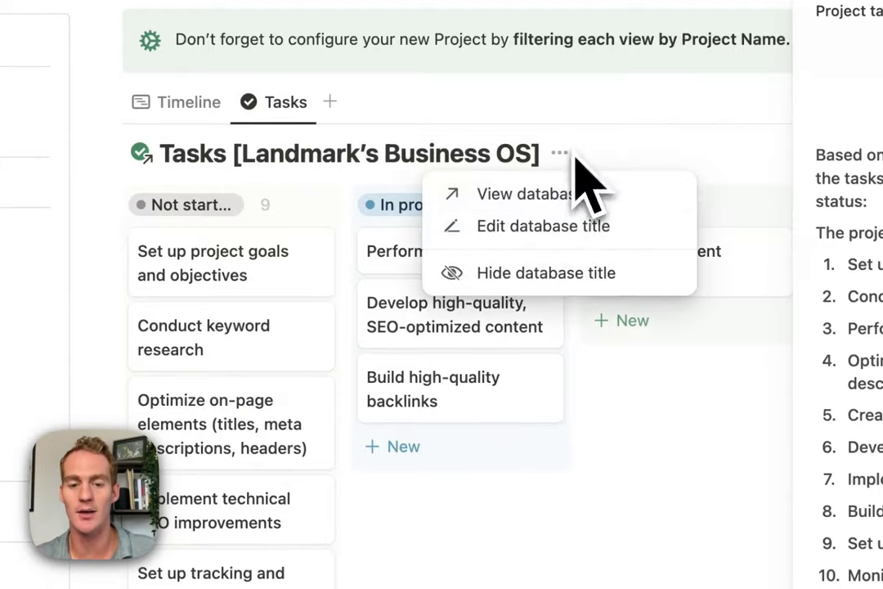
click(552, 268)
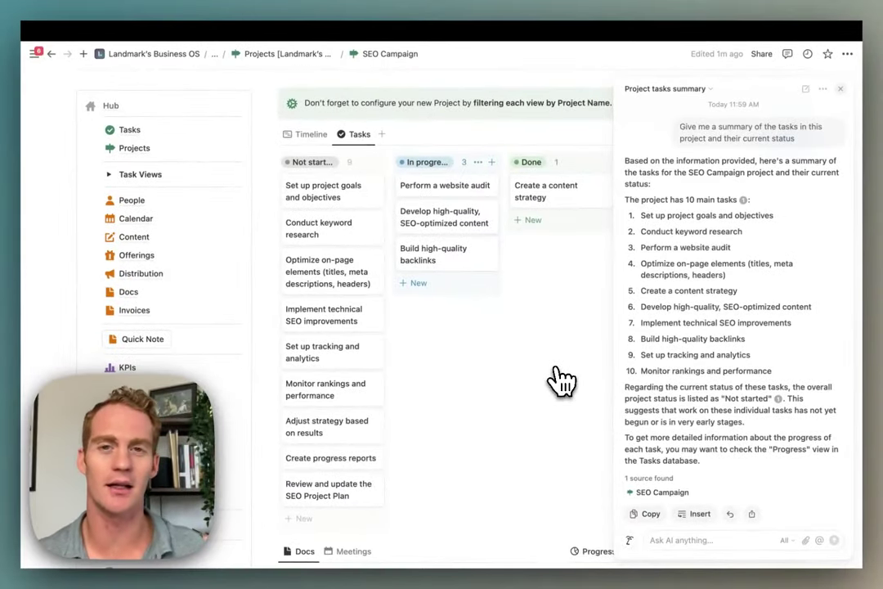
scroll(561, 378, down, 1)
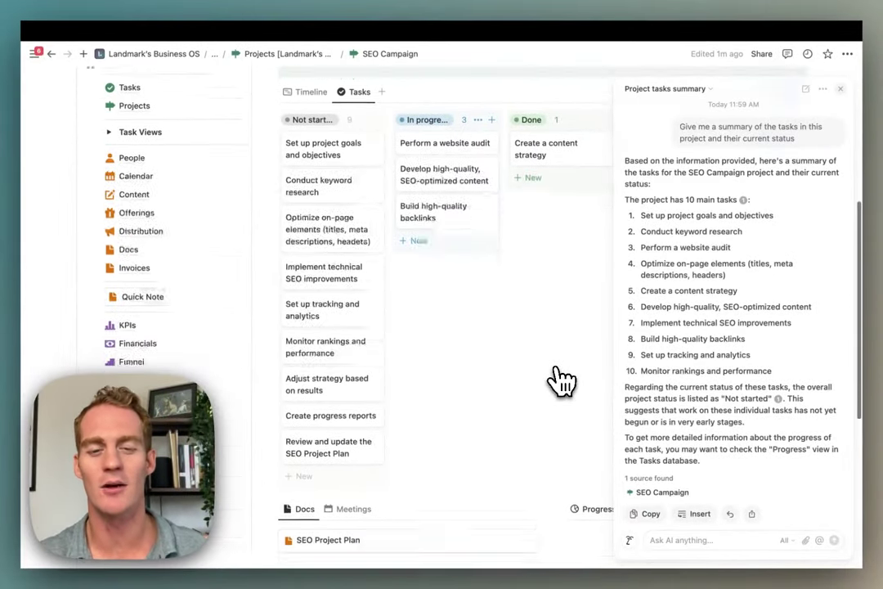
scroll(561, 379, up, 2)
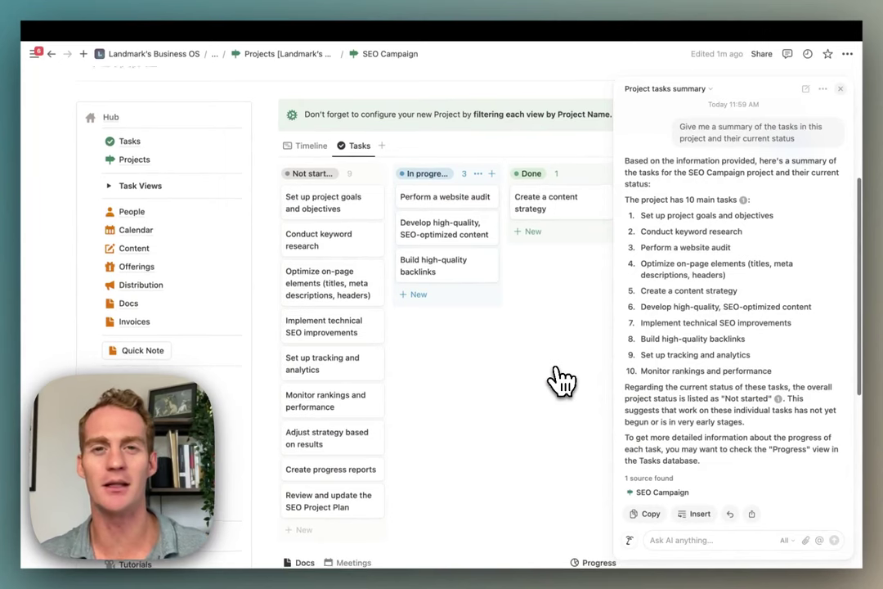
scroll(562, 379, down, 1)
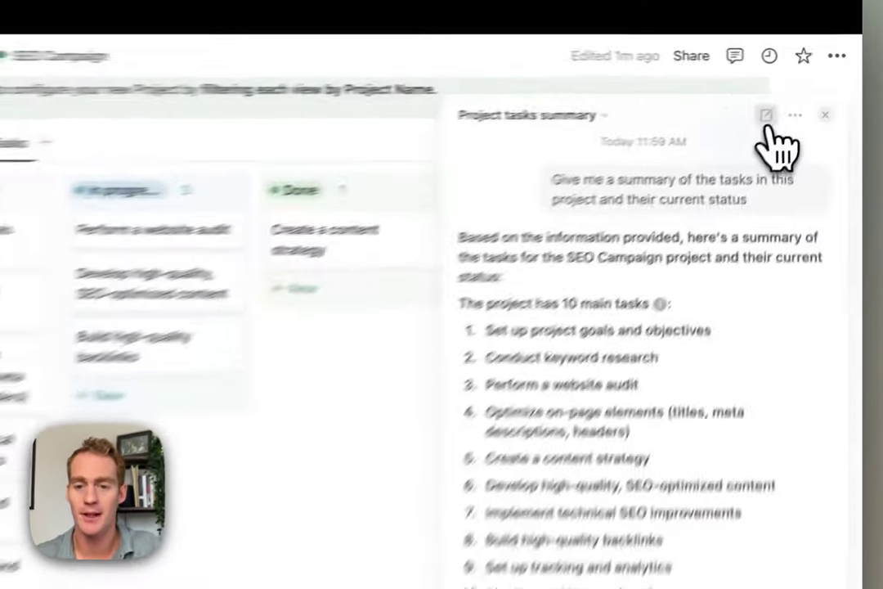
Step: Start a new AI chat and attach the file FreeAgent-Invoice-September-2024.pdf from Downloads
click(768, 121)
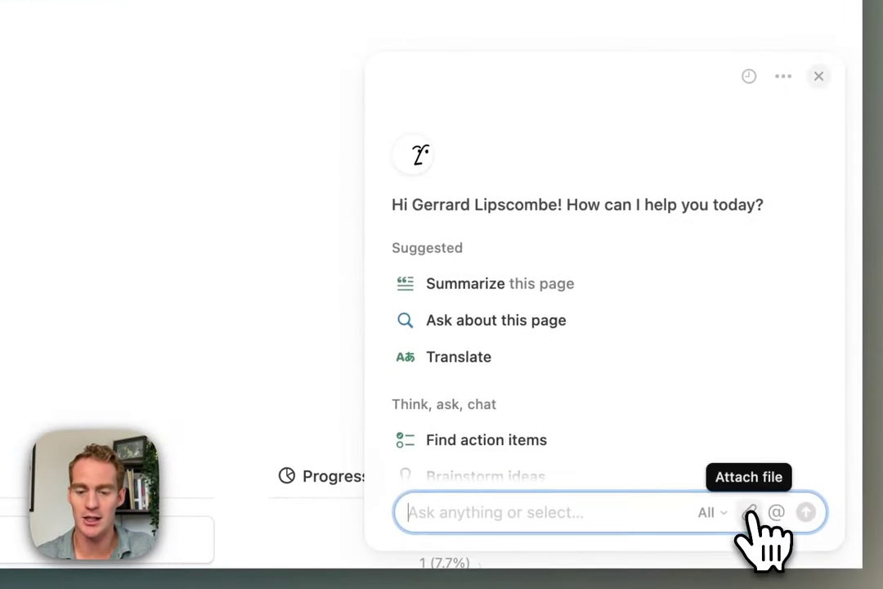
click(749, 512)
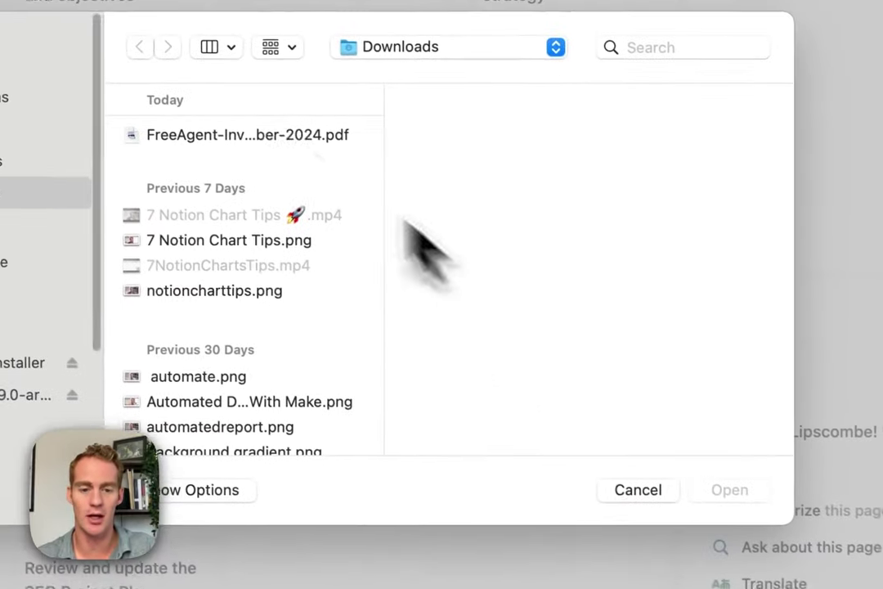
click(233, 139)
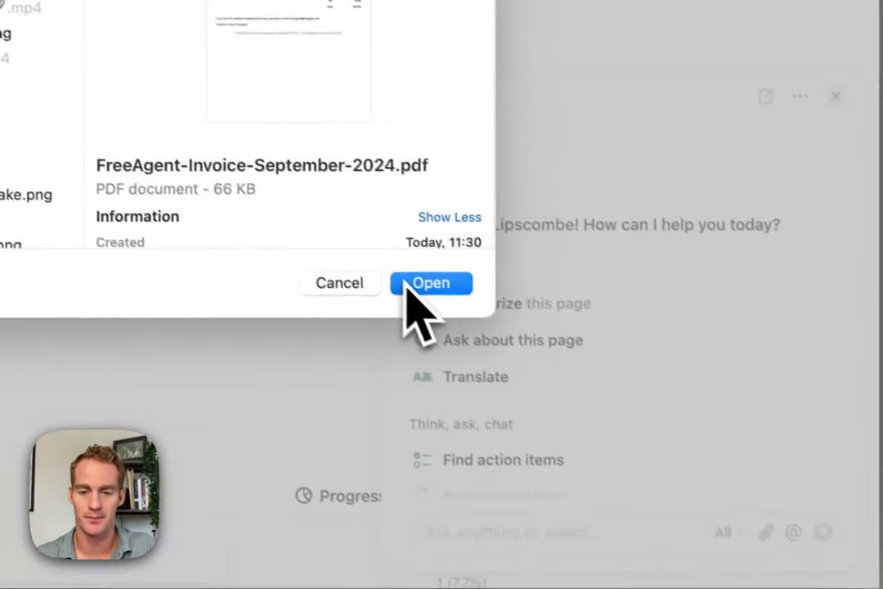
click(409, 285)
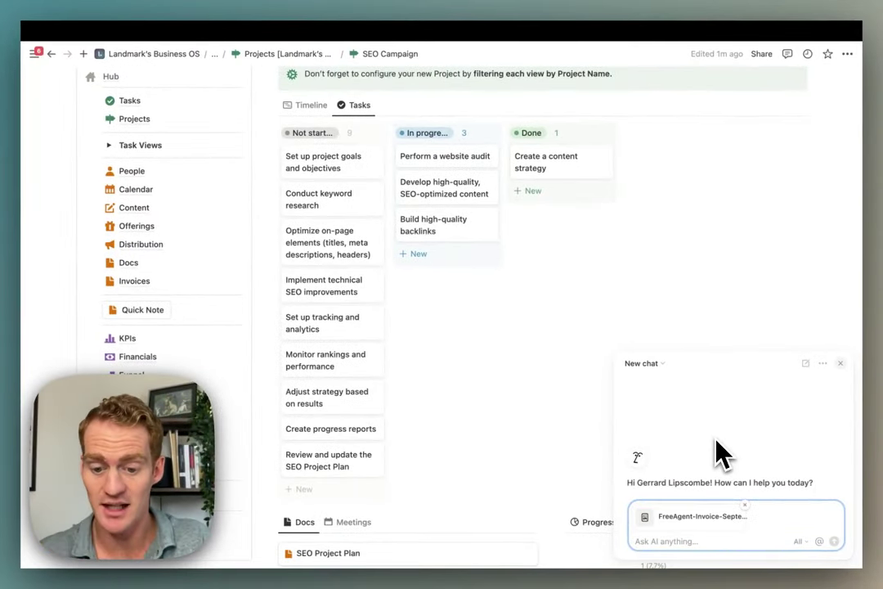
Step: Ask the AI to "Turn the contents of this PDF into a table"
text(Turn)
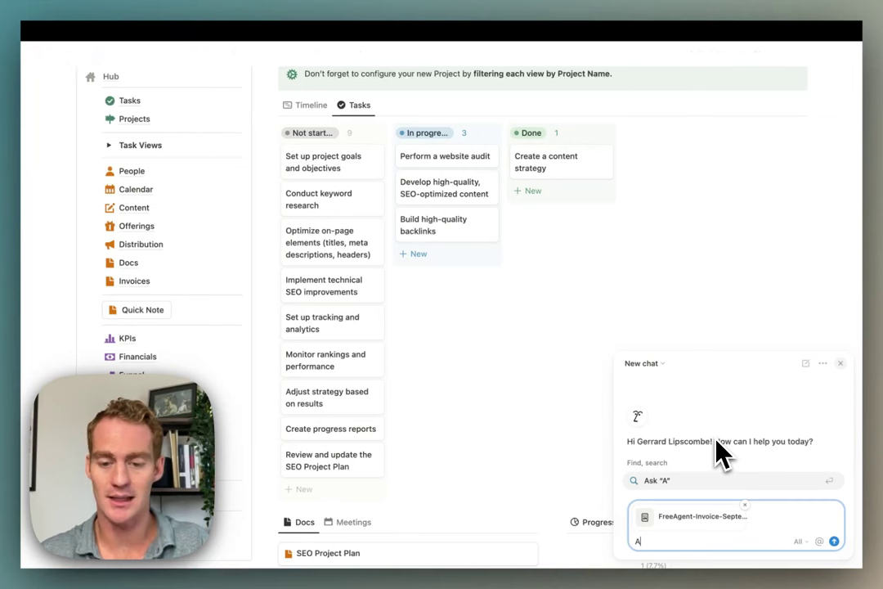
text( this into a )
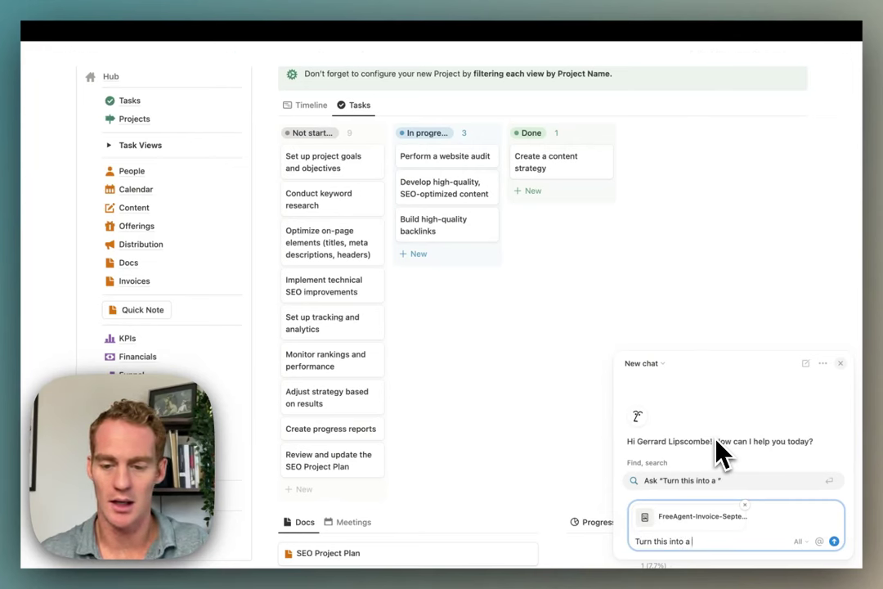
text(table)
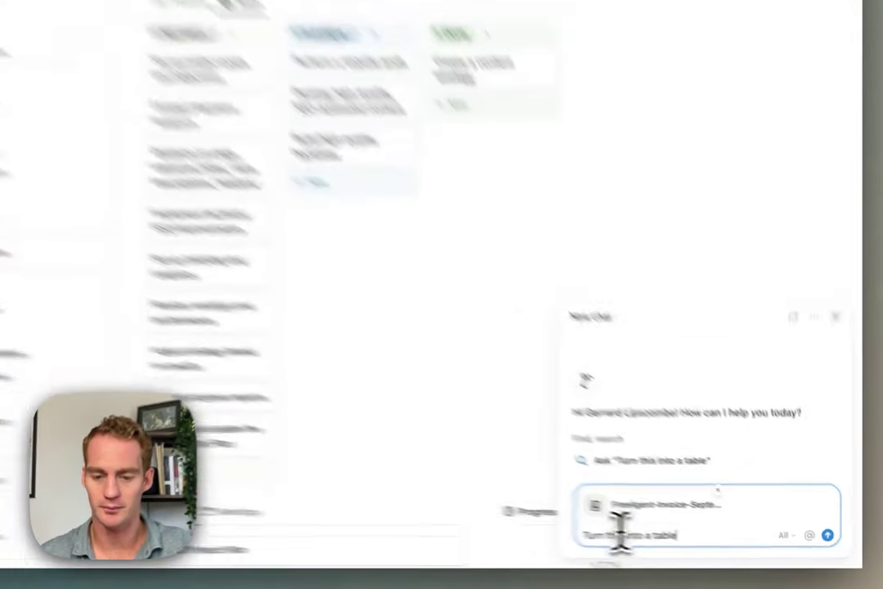
click(669, 542)
key(BackSpace)
key(BackSpace)
key(BackSpace)
text(e contents of this)
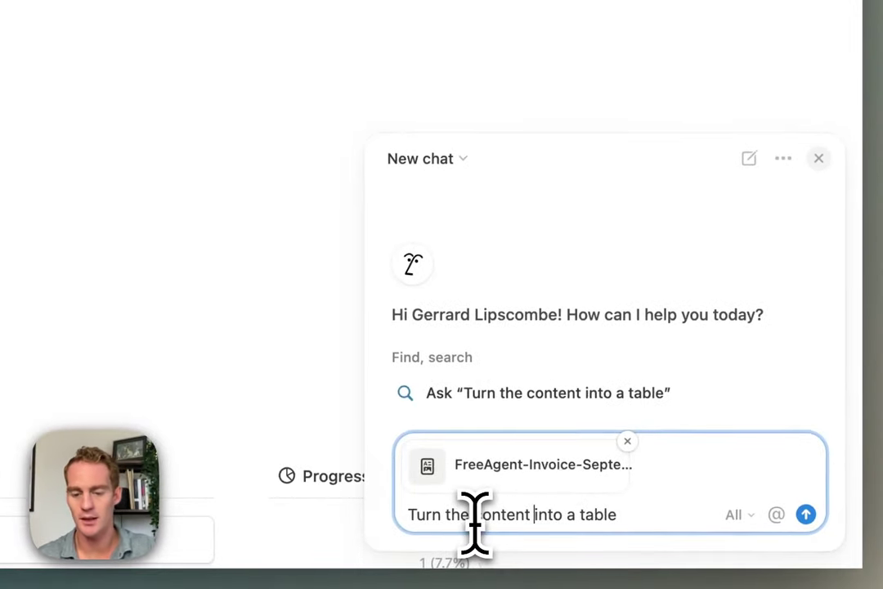
text( PDF)
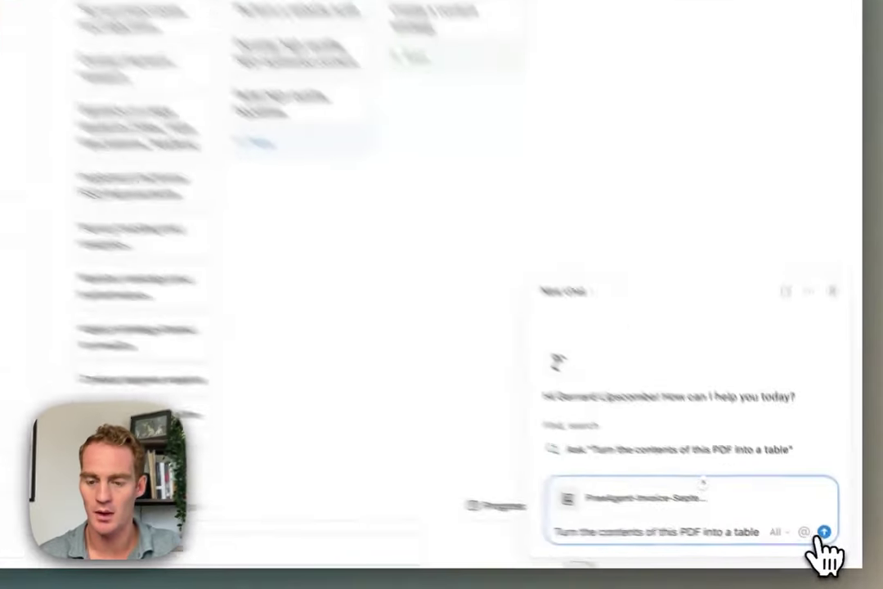
click(835, 541)
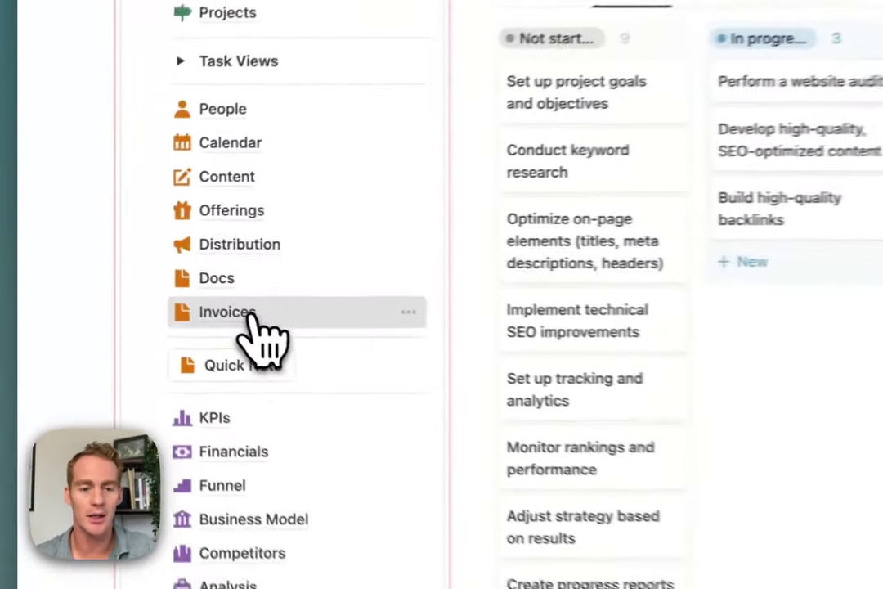
Step: Copy the AI-generated invoice table into a new Free Agent page in the Invoices database
click(227, 312)
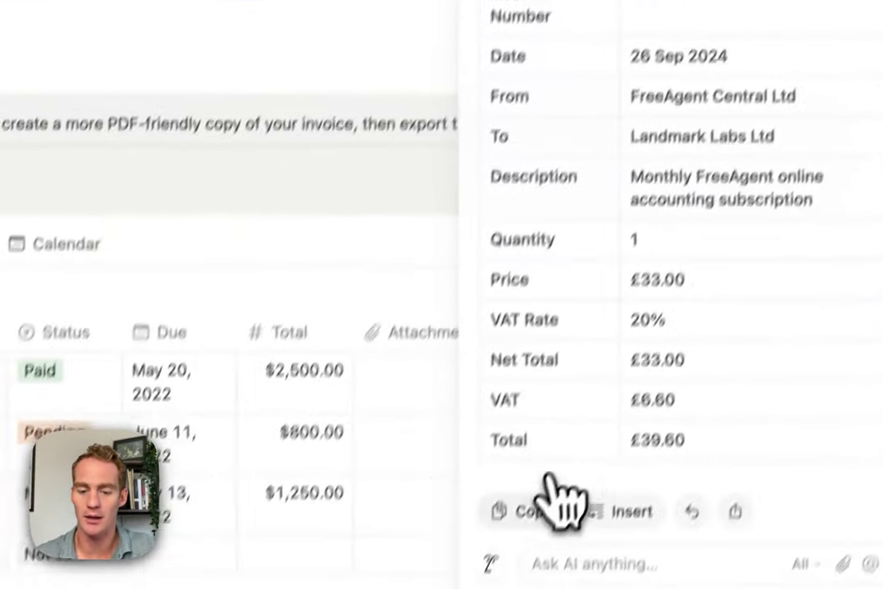
click(548, 468)
click(288, 187)
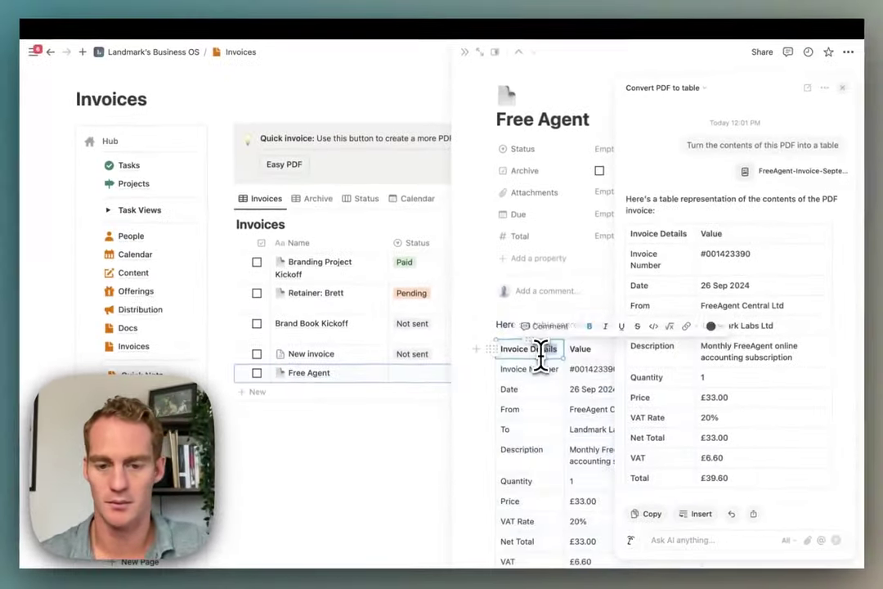
key(Escape)
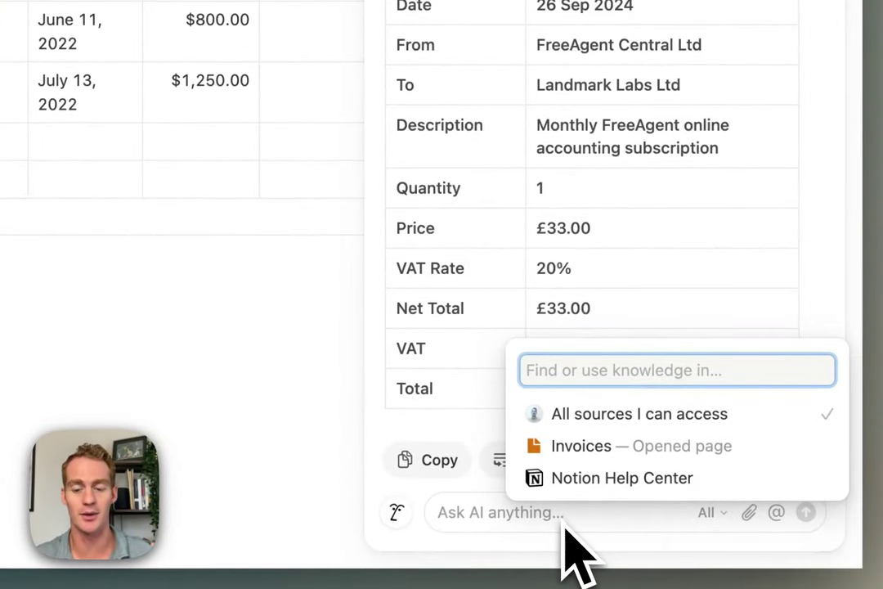
Step: Review the knowledge sources the AI chat can use, close the list and clear the selection in the Invoices table
key(Escape)
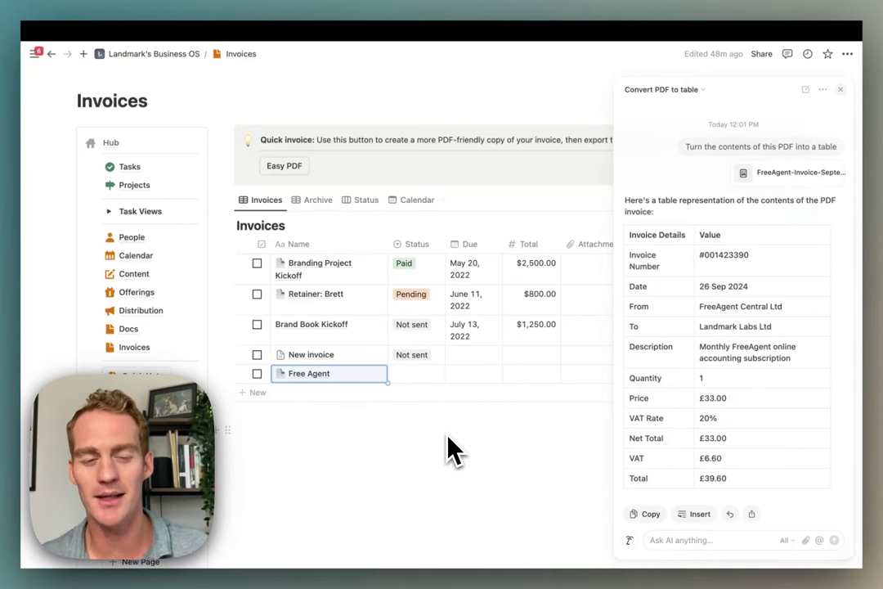
click(385, 444)
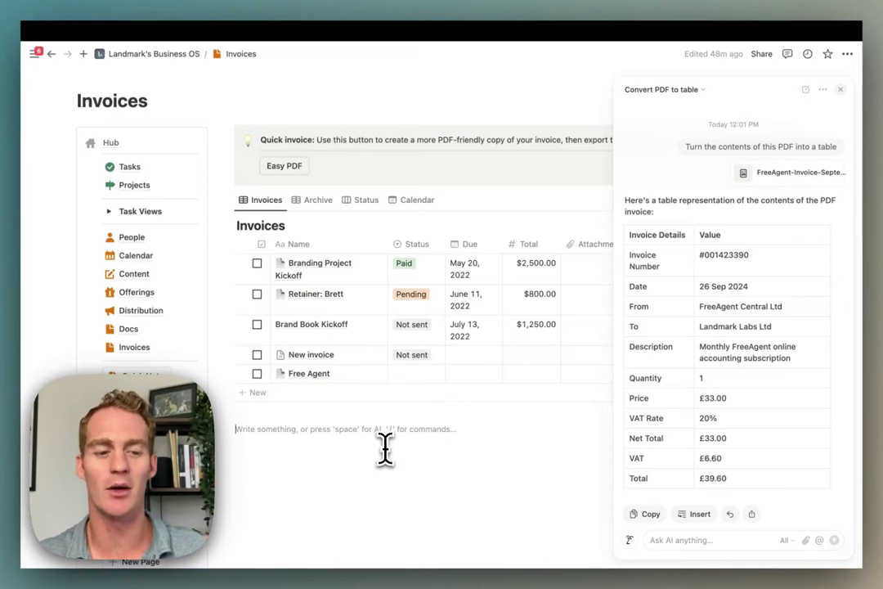
mouse_move(137, 255)
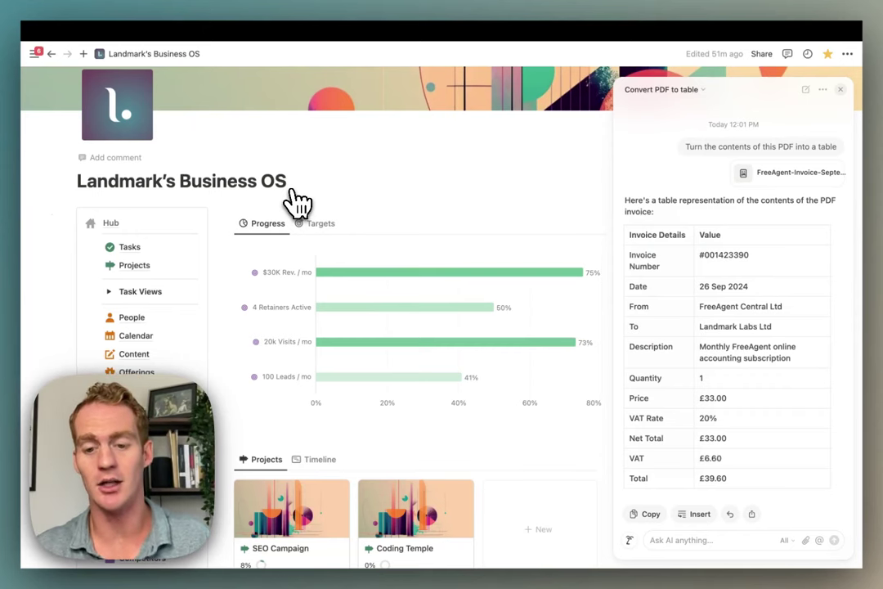
Step: Try a mention of the SEO Project Plan page in the AI chat prompt and remove it again
click(650, 542)
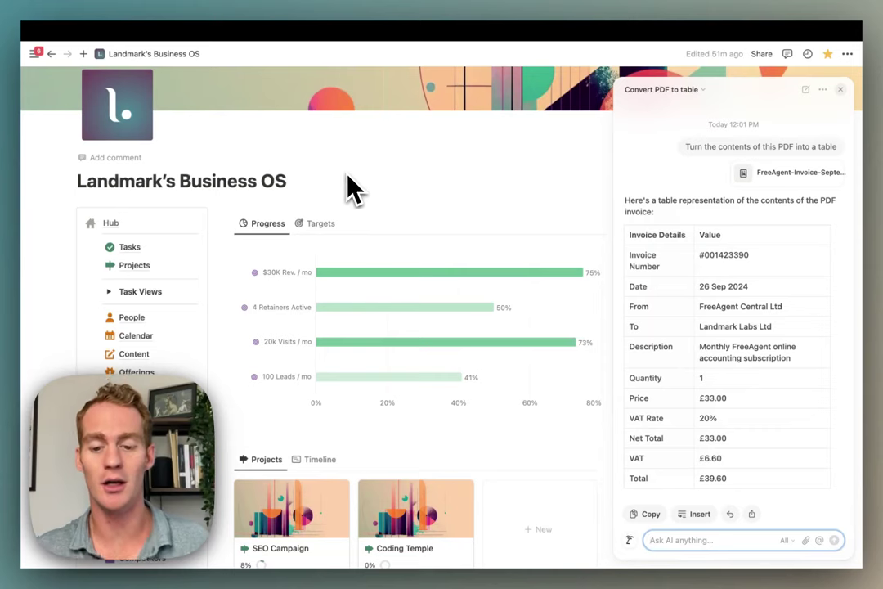
text(@)
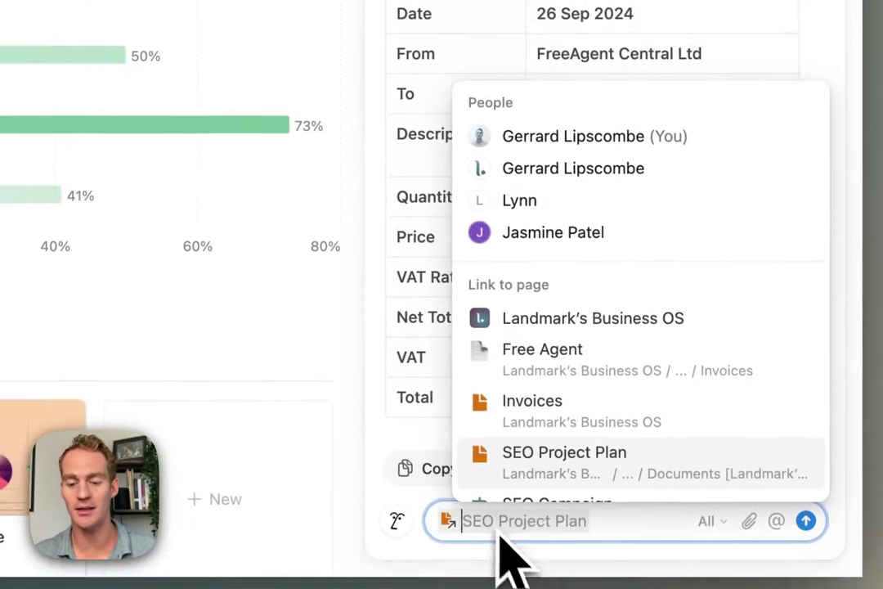
key(BackSpace)
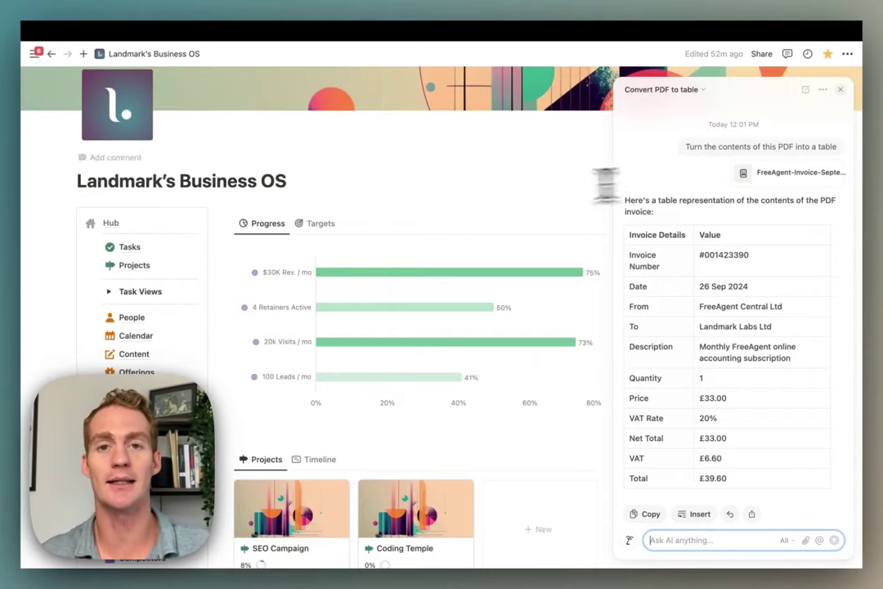
scroll(409, 327, down, 5)
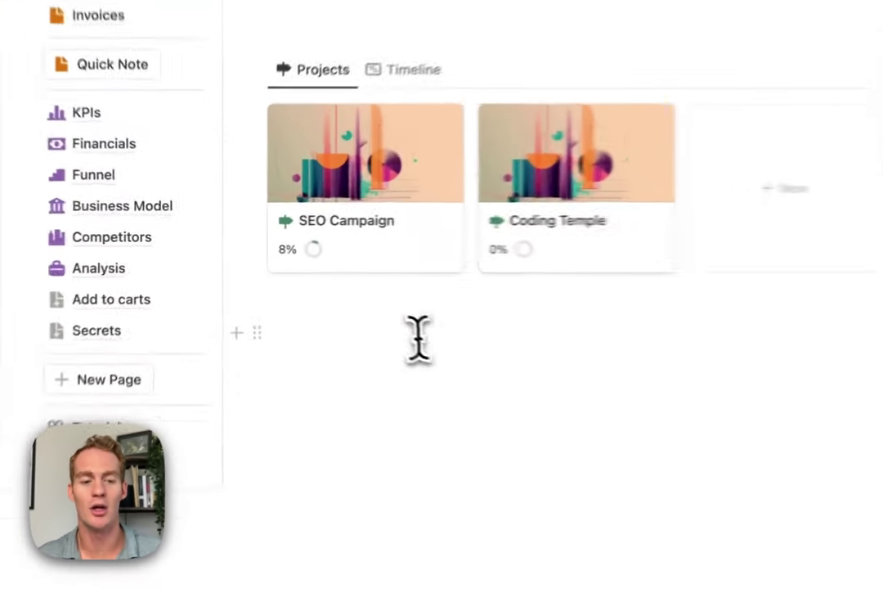
click(419, 336)
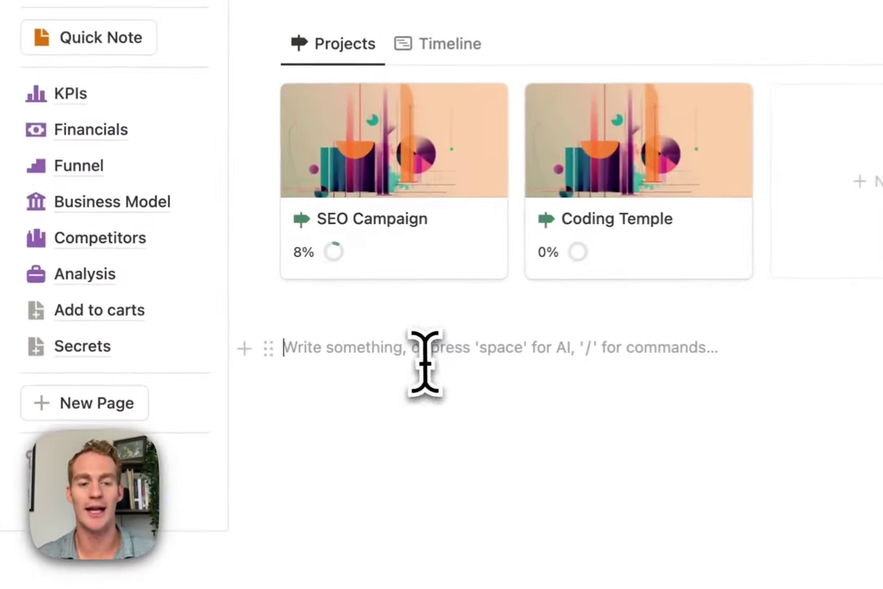
scroll(423, 291, up, 5)
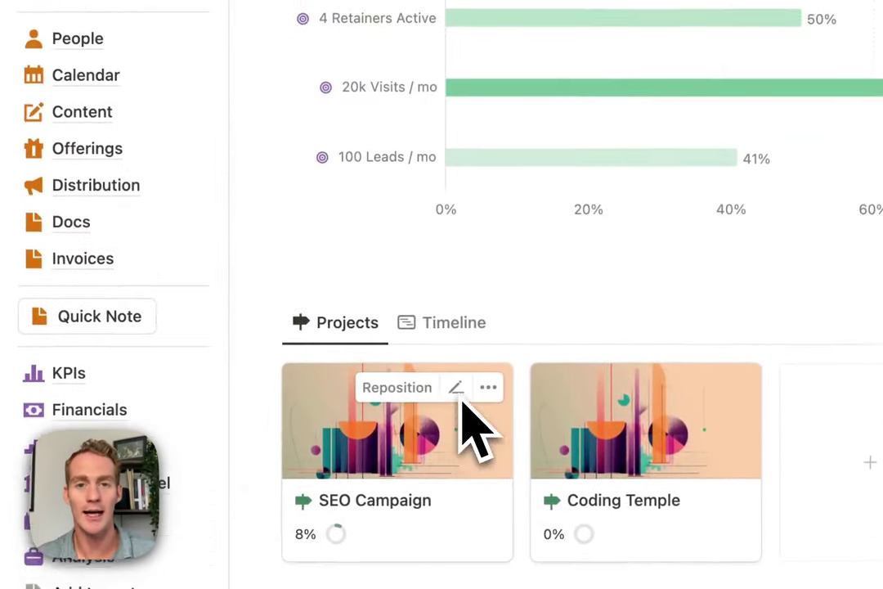
scroll(473, 424, up, 2)
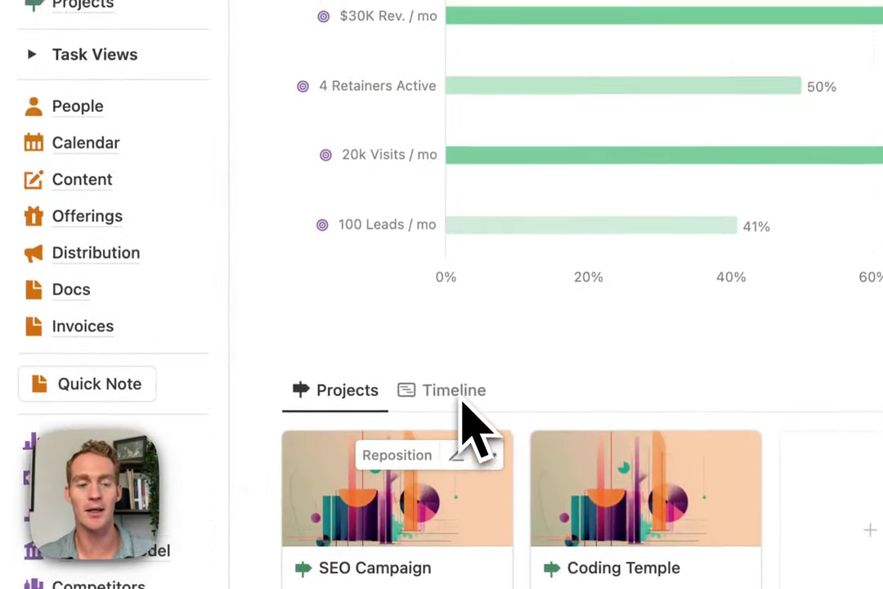
scroll(431, 279, up, 5)
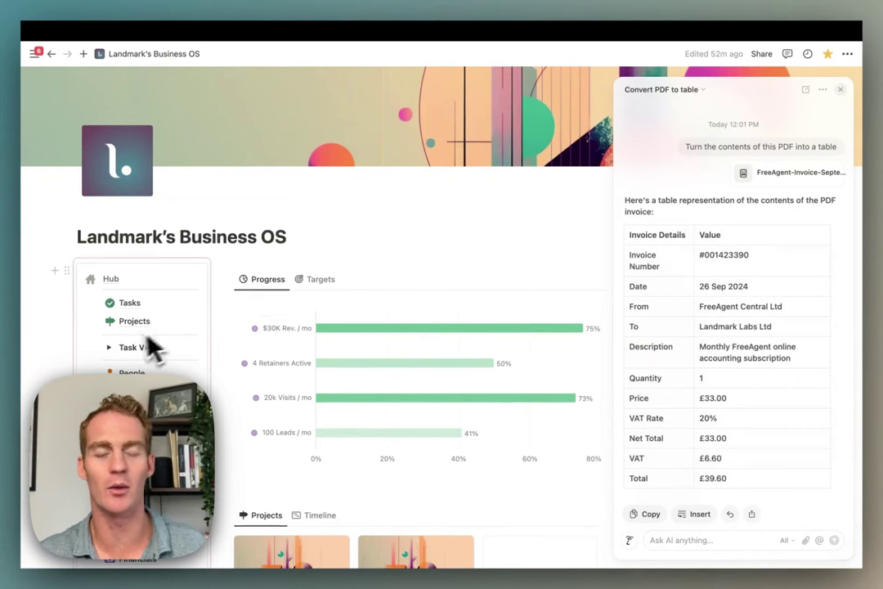
click(327, 232)
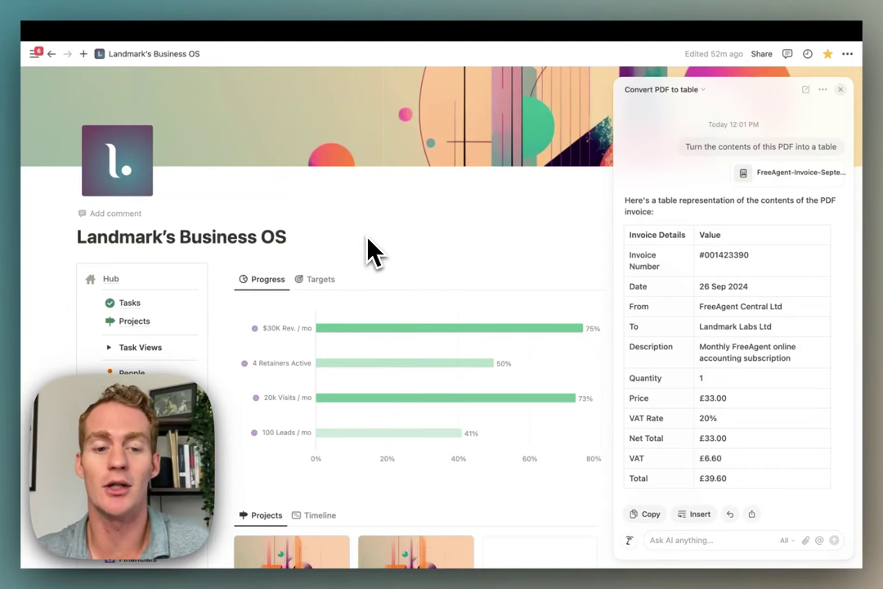
Step: Insert a button block below the Projects gallery on Landmark's Business OS and review the actions it offers
scroll(357, 245, down, 5)
scroll(357, 254, down, 4)
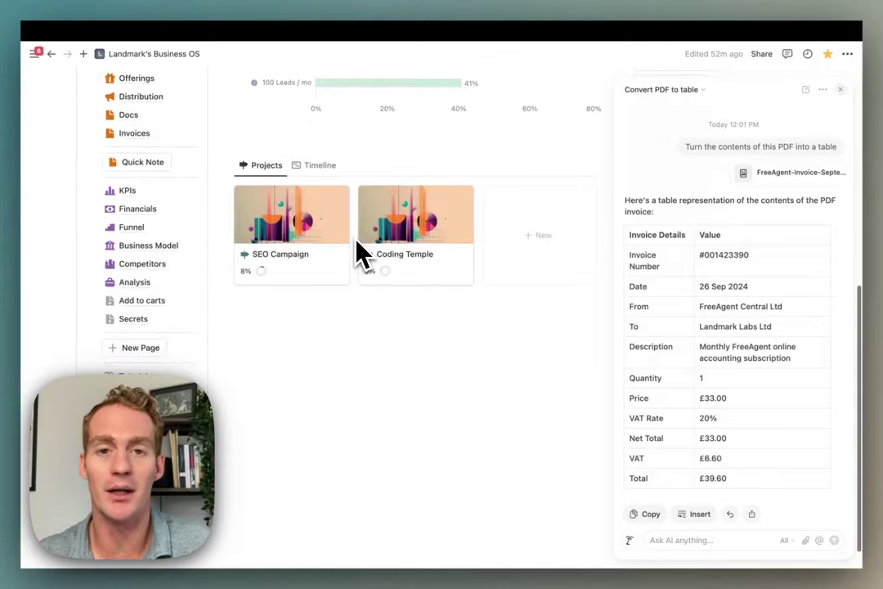
click(284, 339)
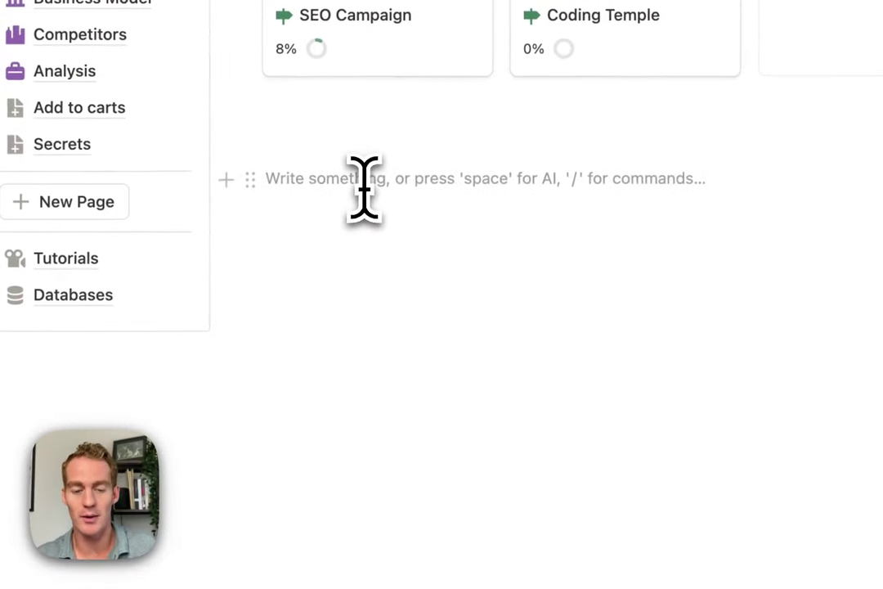
text(/butt)
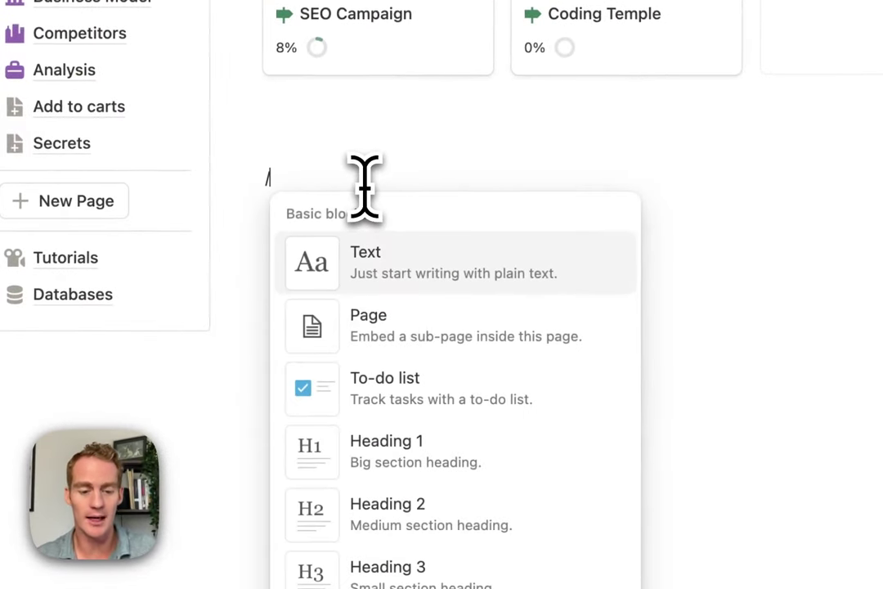
click(376, 272)
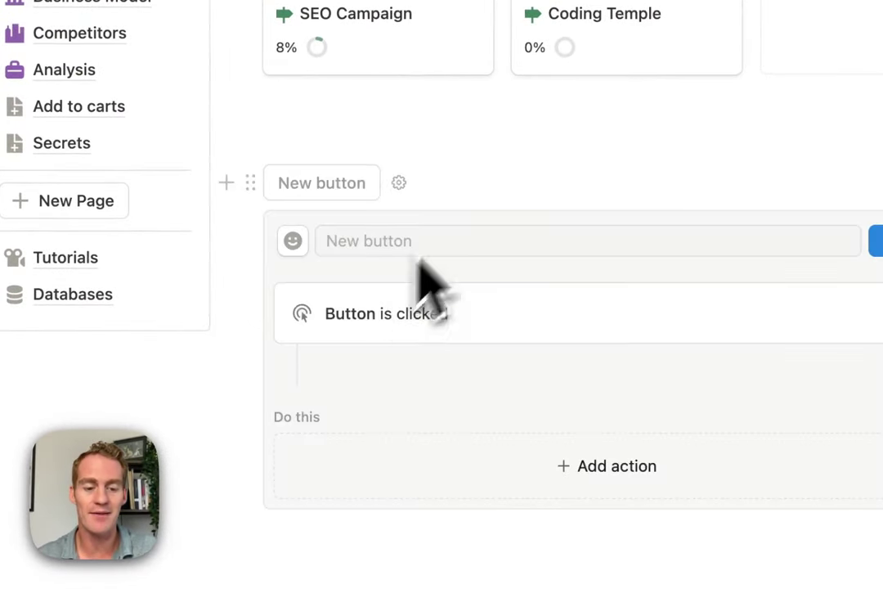
scroll(420, 260, down, 3)
click(564, 255)
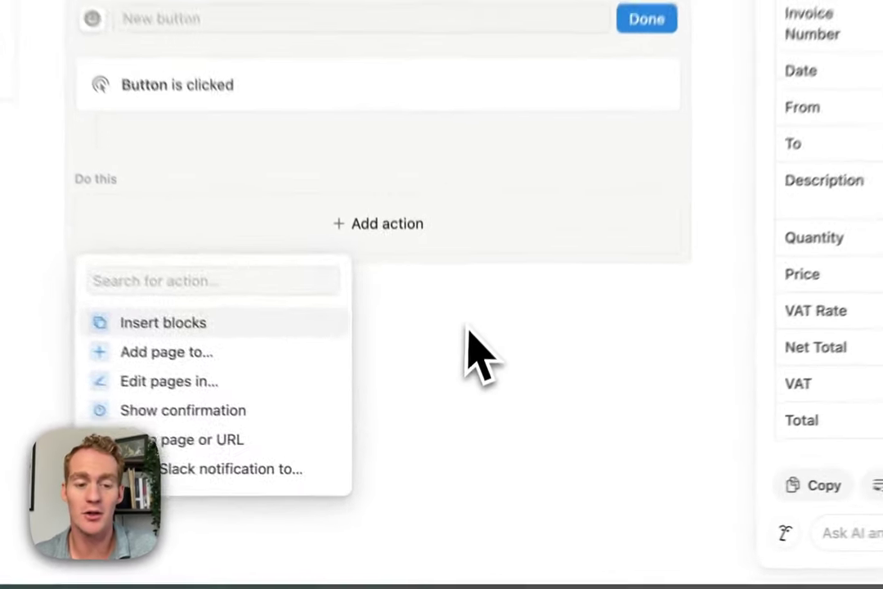
click(467, 330)
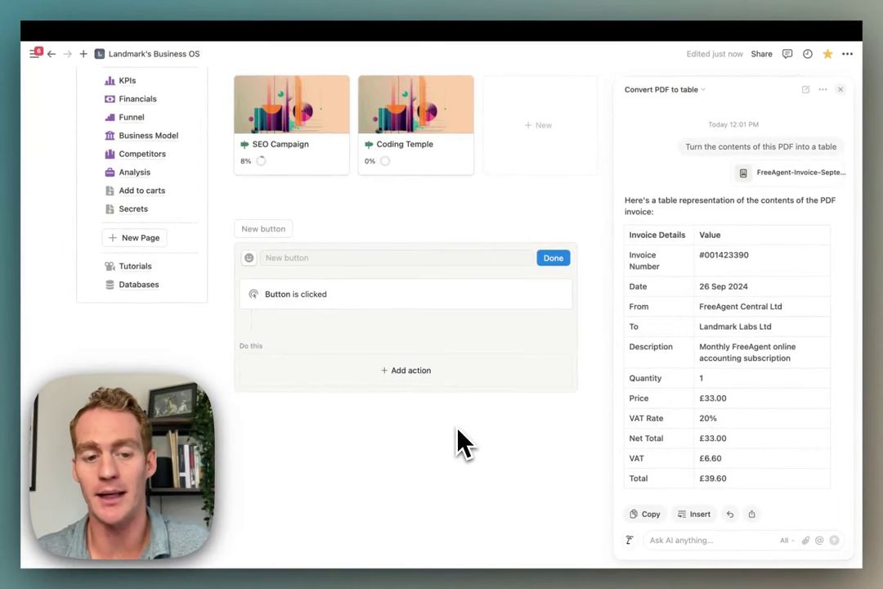
scroll(457, 431, up, 15)
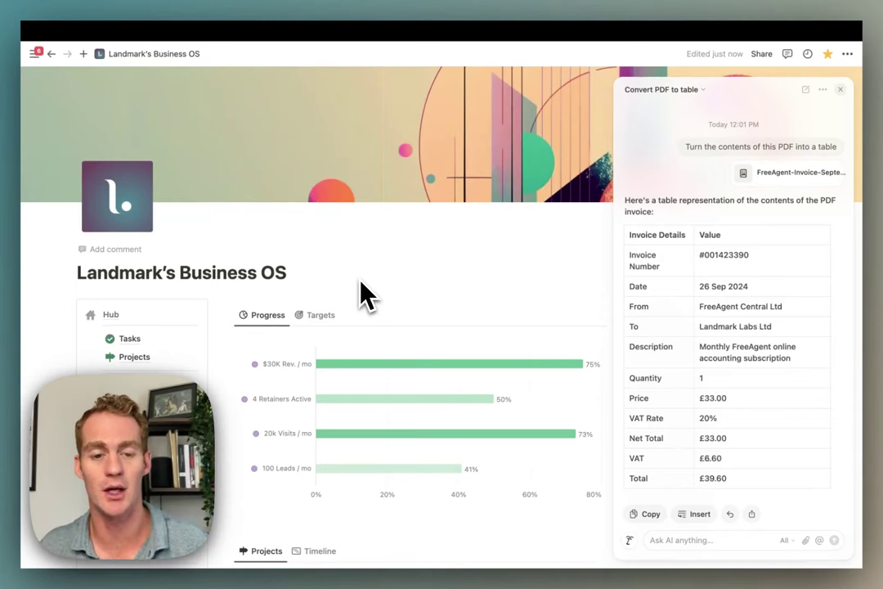
scroll(364, 294, down, 2)
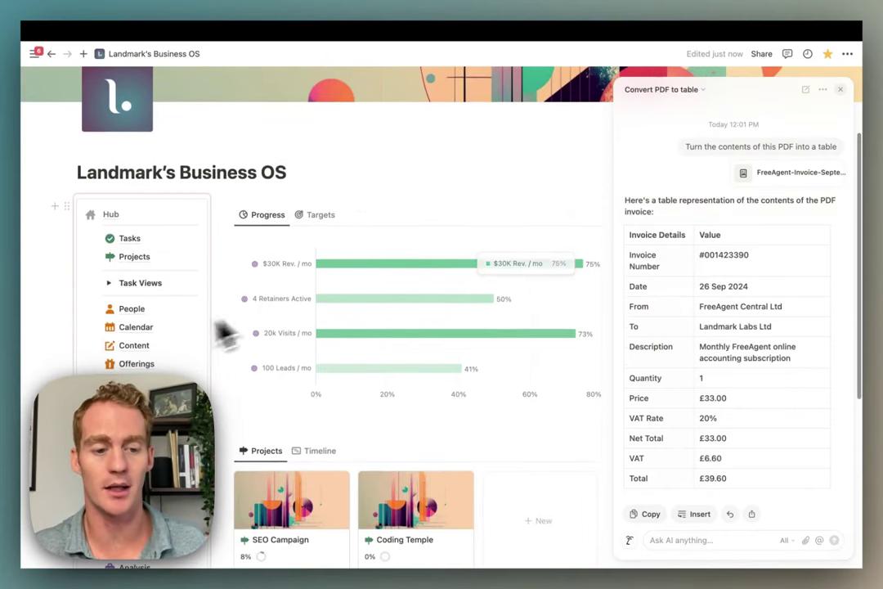
scroll(464, 270, down, 5)
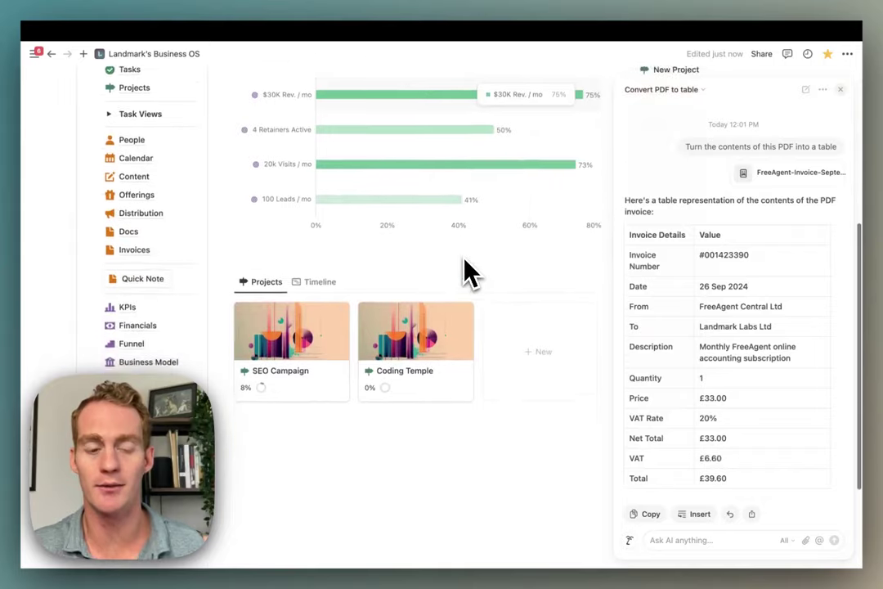
scroll(468, 270, up, 5)
scroll(464, 270, up, 1)
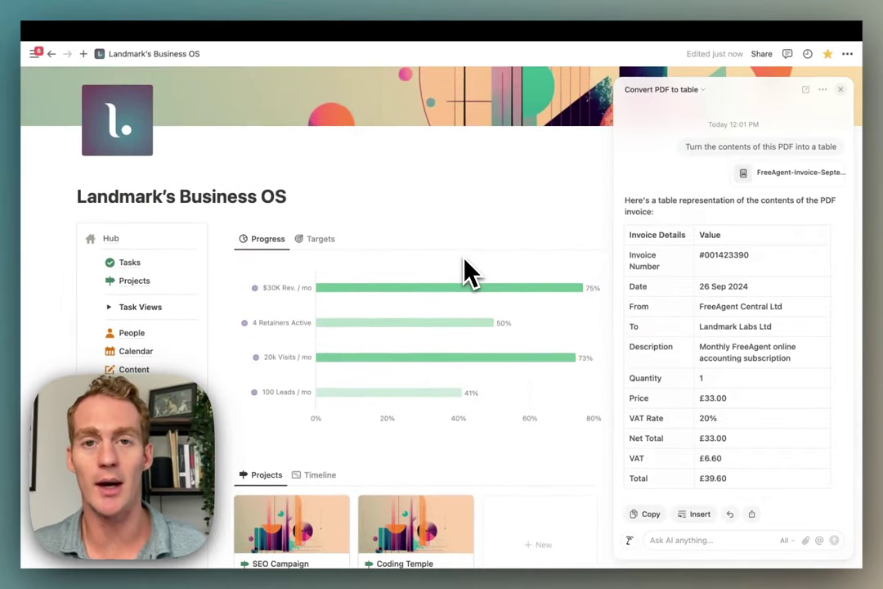